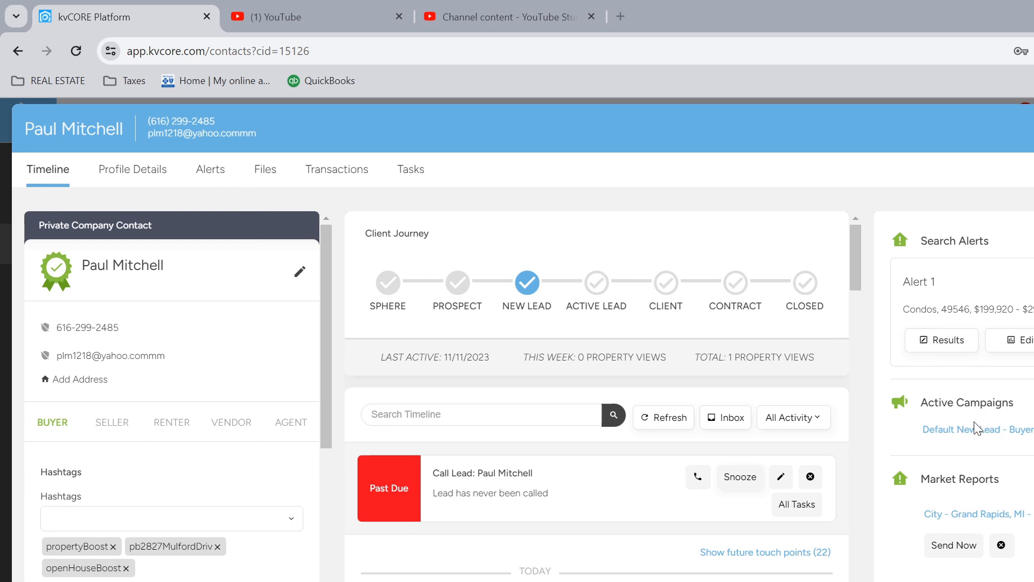
Add a new search alert for the contact, titled with the family's surname followed by "Home Search".
{"action": "scroll", "coordinate": [962, 396], "scroll_direction": "down", "scroll_amount": 2}
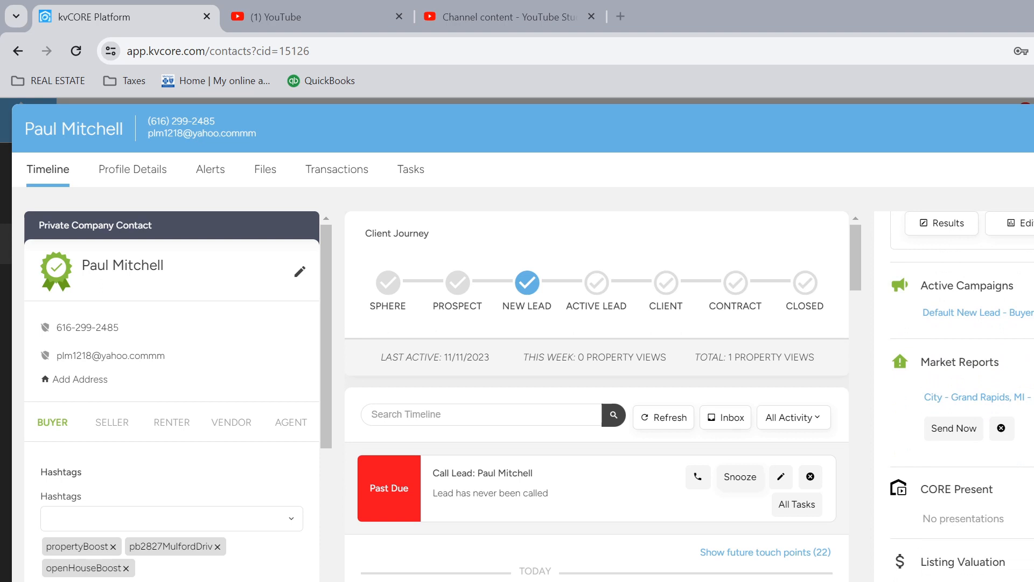
{"action": "scroll", "coordinate": [963, 396], "scroll_direction": "up", "scroll_amount": 2}
{"action": "scroll", "coordinate": [962, 396], "scroll_direction": "up", "scroll_amount": 5}
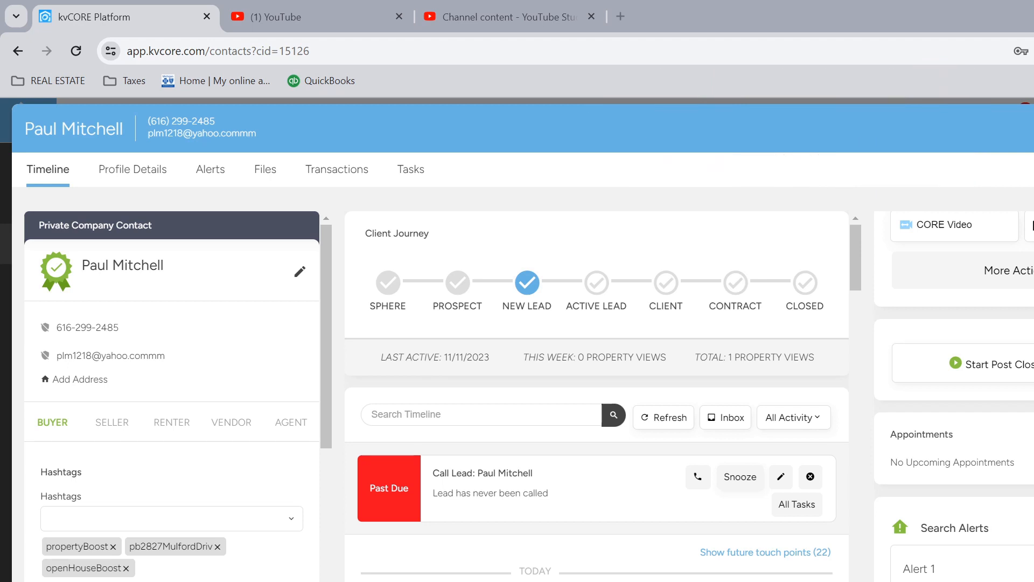
{"action": "left_click", "coordinate": [208, 177]}
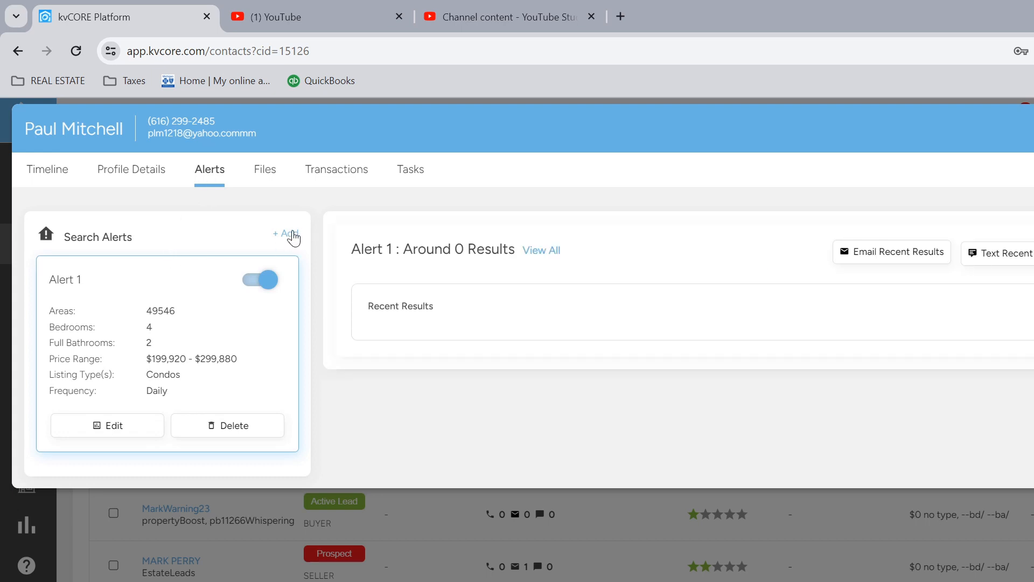
{"action": "left_click", "coordinate": [290, 235]}
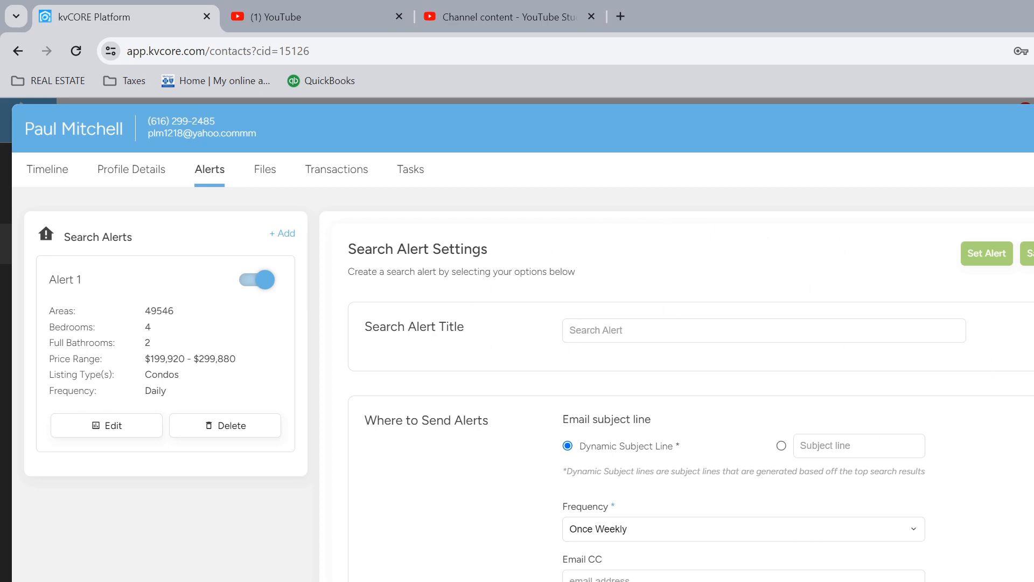
{"action": "left_click", "coordinate": [764, 330]}
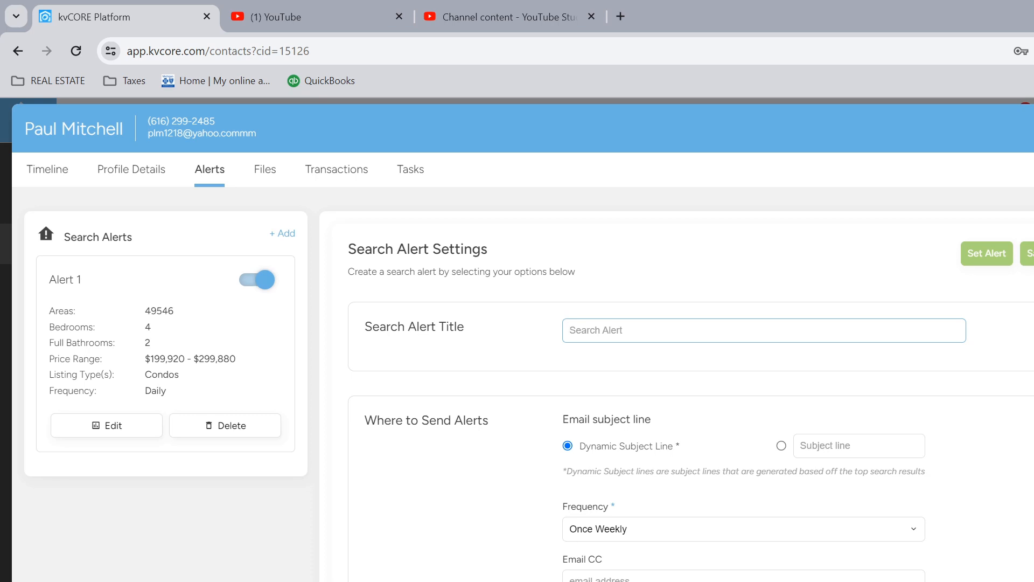
{"action": "type", "text": "The Mitchell's Home Search"}
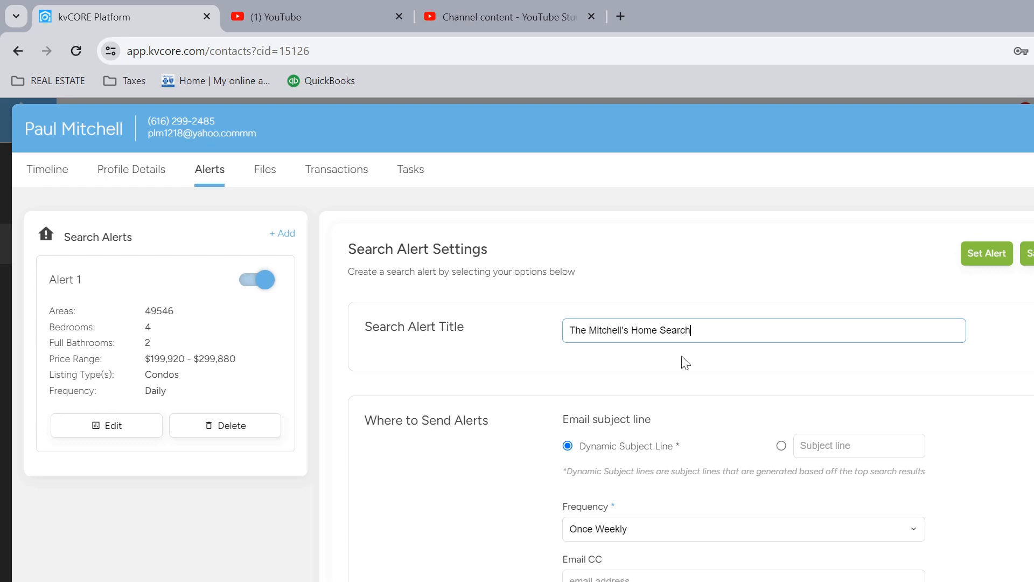
Set a custom email subject of "Home Search from", the agent's first name and "at Success Realty", with the alert frequency at Twice Weekly.
{"action": "scroll", "coordinate": [690, 380], "scroll_direction": "down", "scroll_amount": 3}
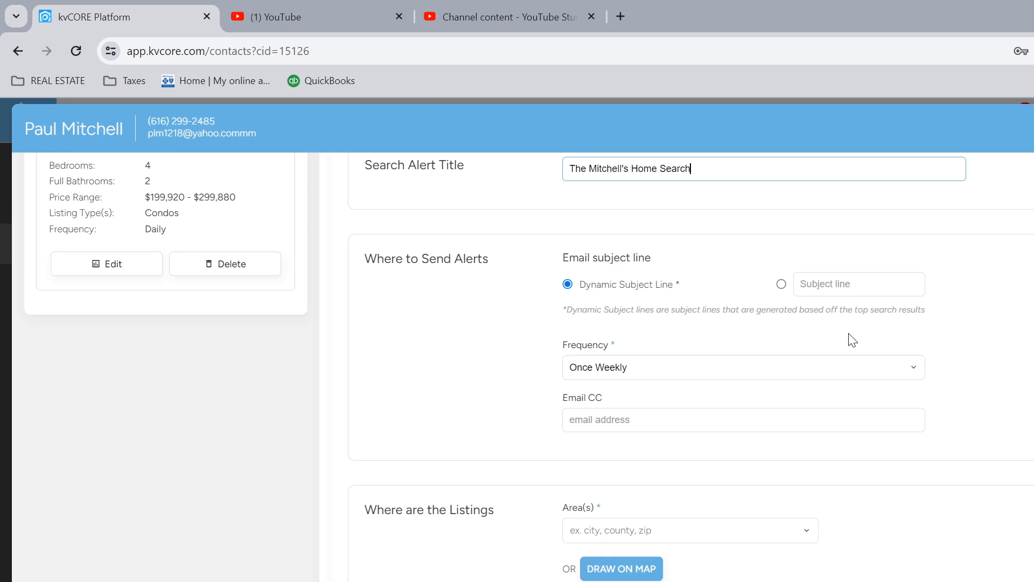
{"action": "left_click", "coordinate": [781, 284]}
{"action": "left_click", "coordinate": [859, 284]}
{"action": "type", "text": "Home Ser"}
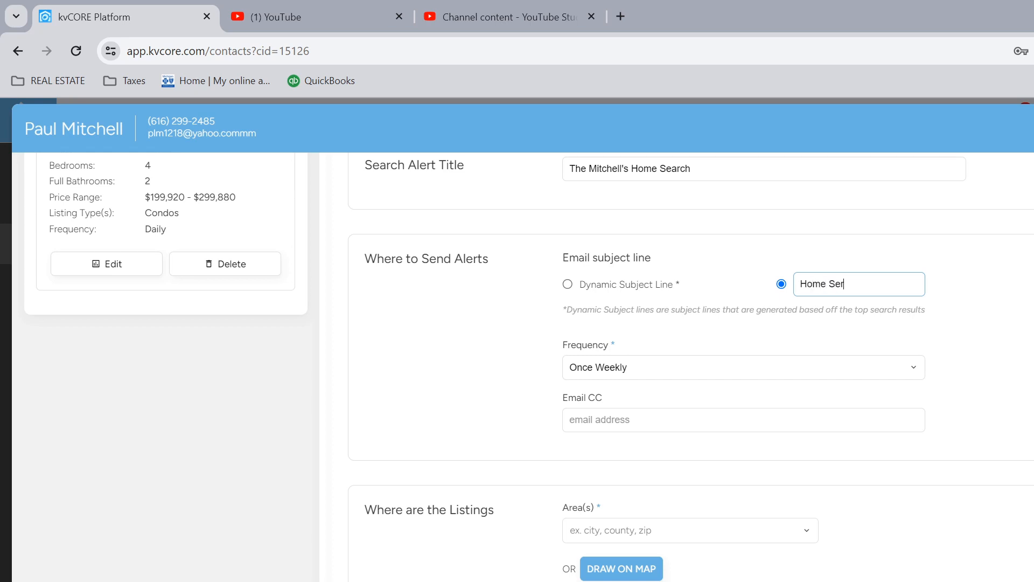
{"action": "type", "text": "ch from "}
{"action": "type", "text": "Dan"}
{"action": "type", "text": " at Succes"}
{"action": "type", "text": "s Realty"}
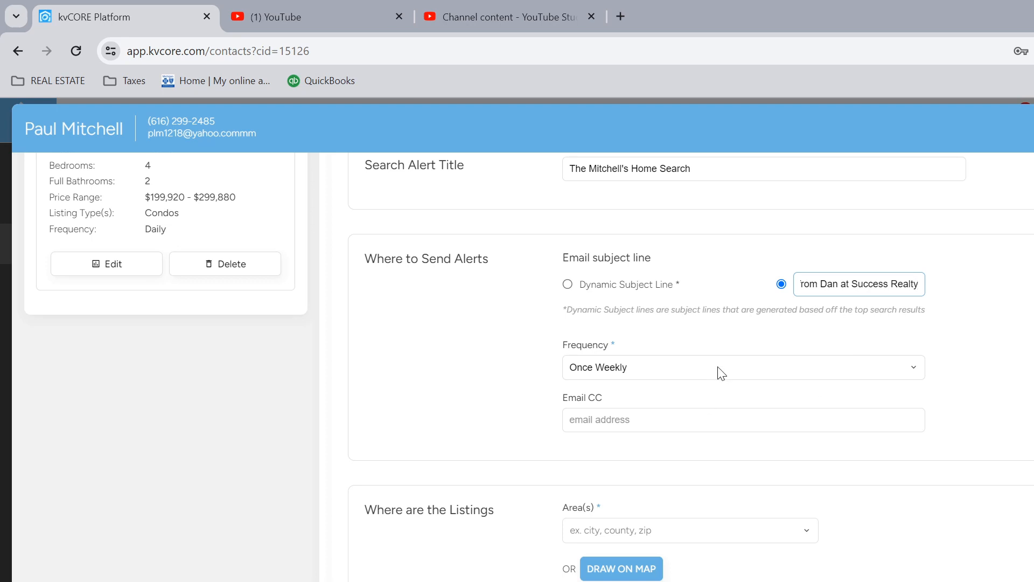
{"action": "left_click", "coordinate": [650, 367]}
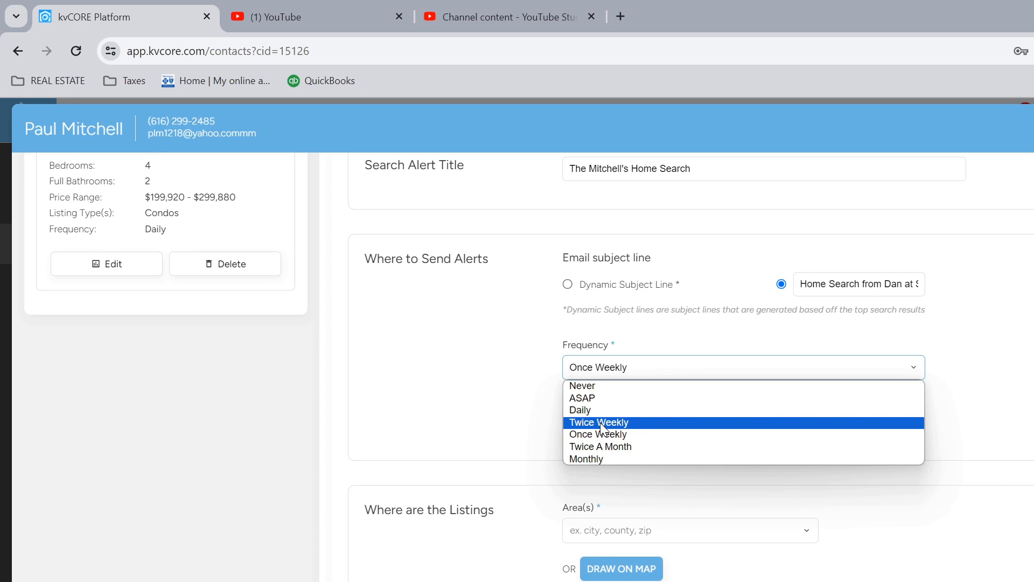
{"action": "left_click", "coordinate": [637, 424]}
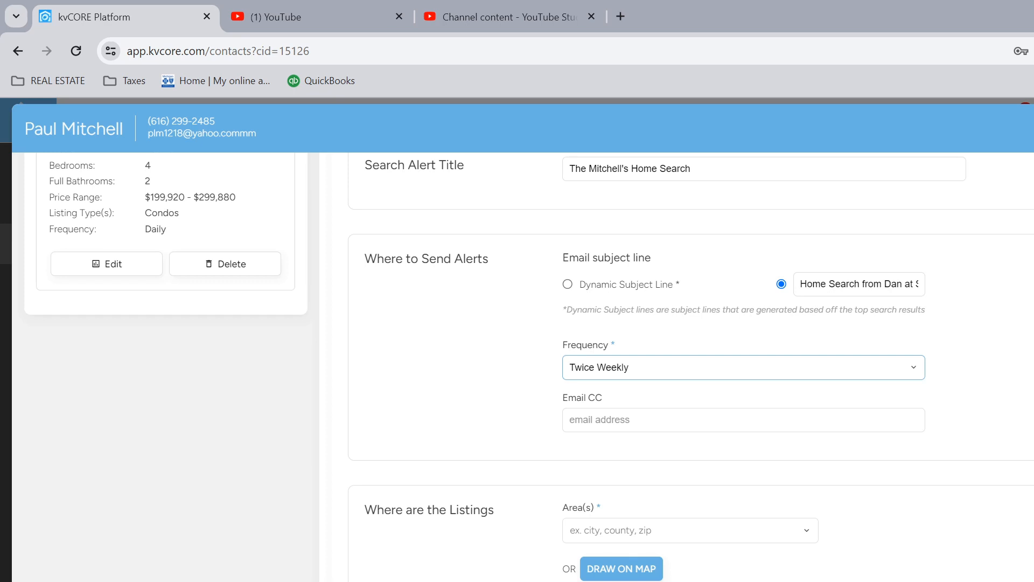
Add Kent, MI and Ottawa, MI counties as listing areas, and look up "hudson" among the area options.
{"action": "scroll", "coordinate": [584, 428], "scroll_direction": "down", "scroll_amount": 3}
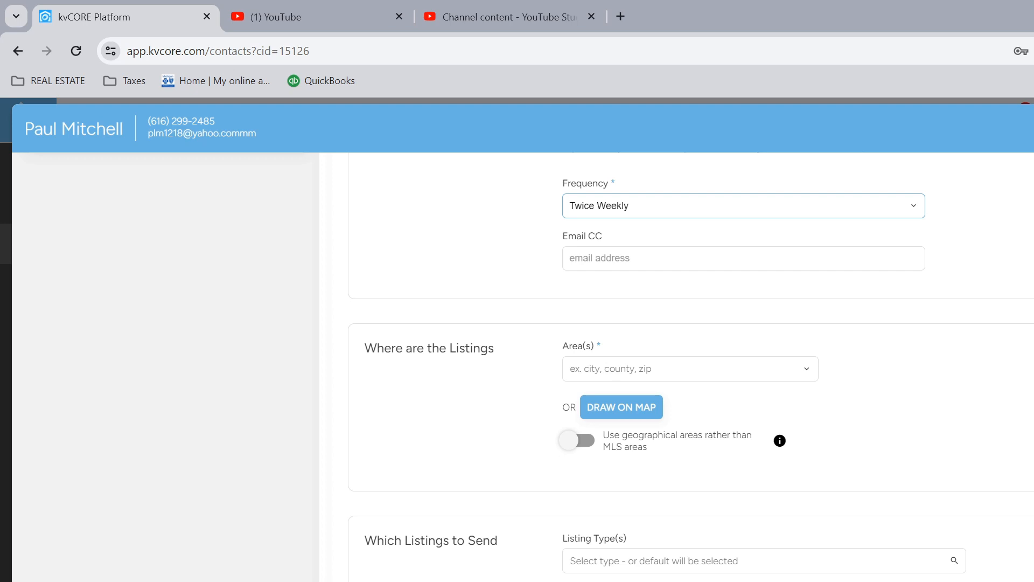
{"action": "left_click", "coordinate": [617, 369]}
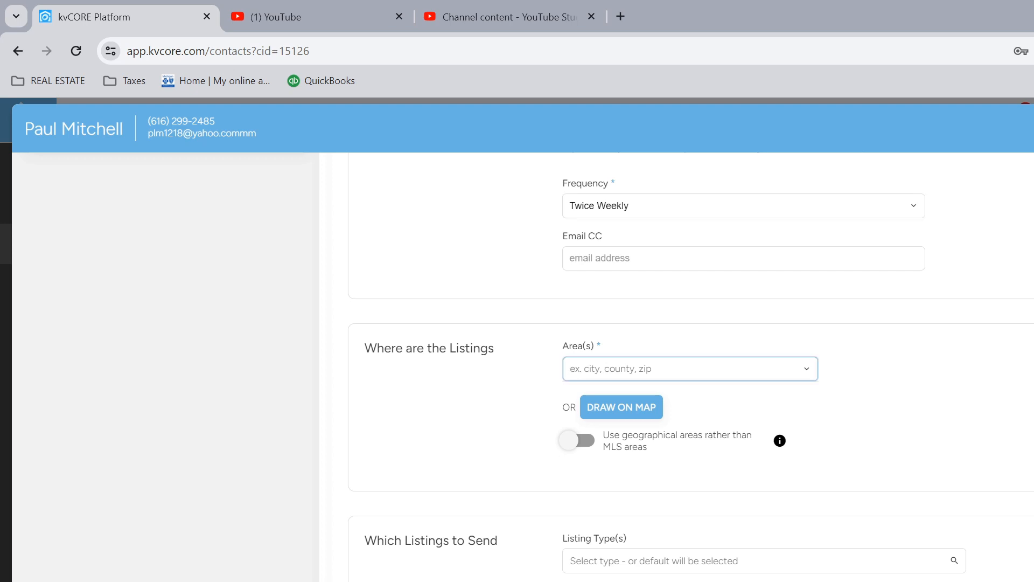
{"action": "type", "text": "kent"}
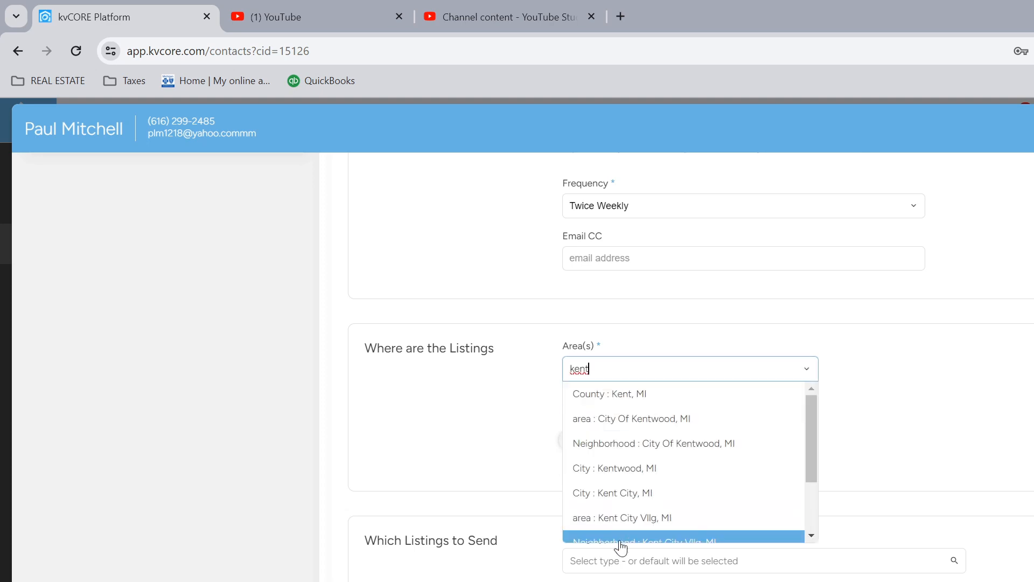
{"action": "left_click", "coordinate": [600, 403]}
{"action": "left_click", "coordinate": [571, 369]}
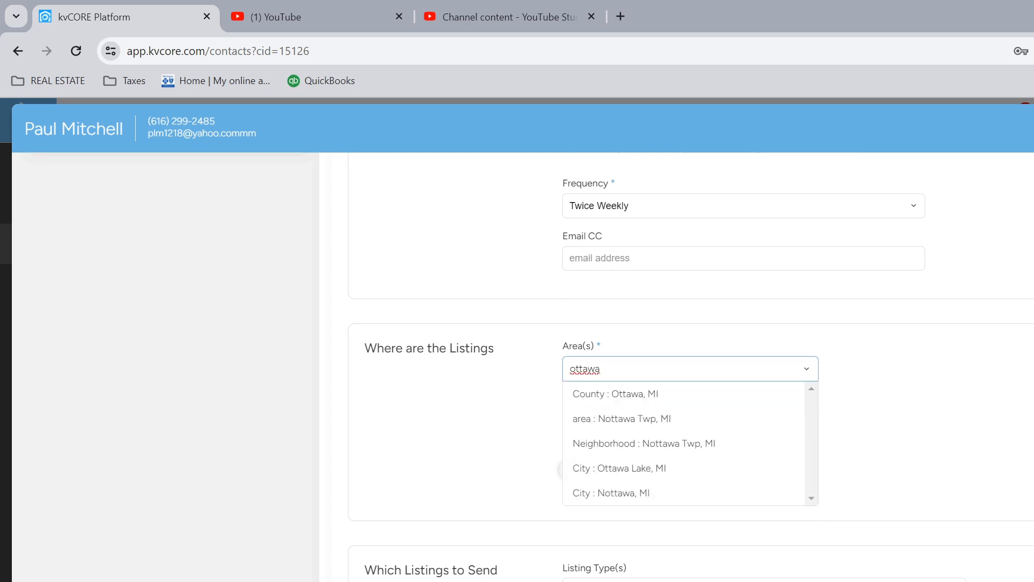
{"action": "left_click", "coordinate": [598, 396]}
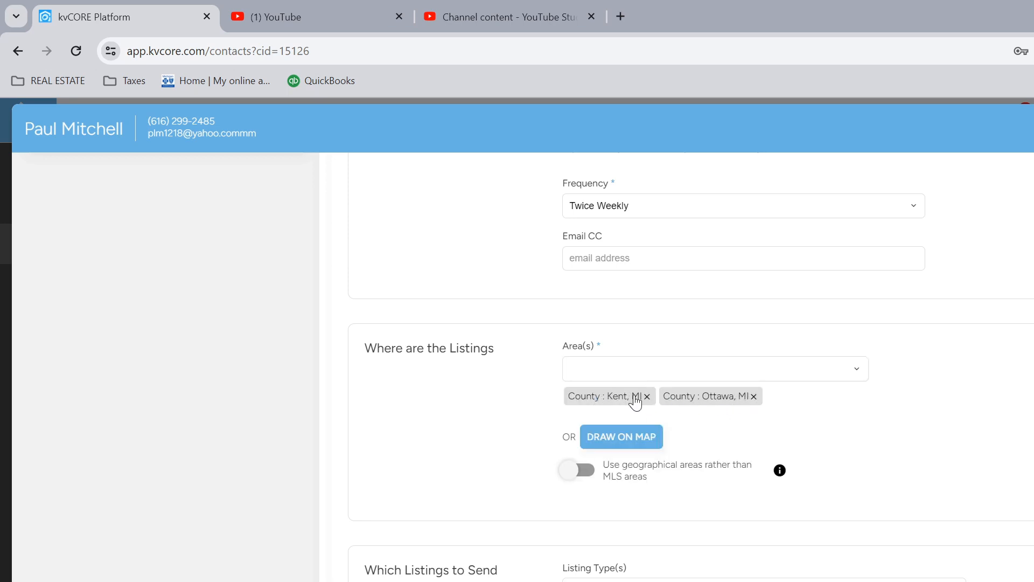
{"action": "left_click", "coordinate": [599, 397]}
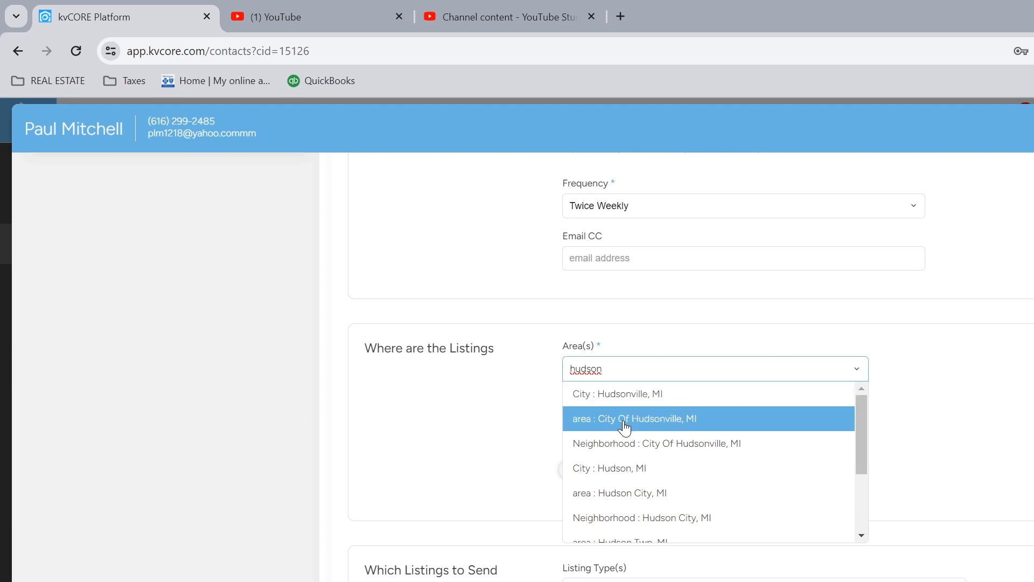
{"action": "left_click", "coordinate": [713, 339]}
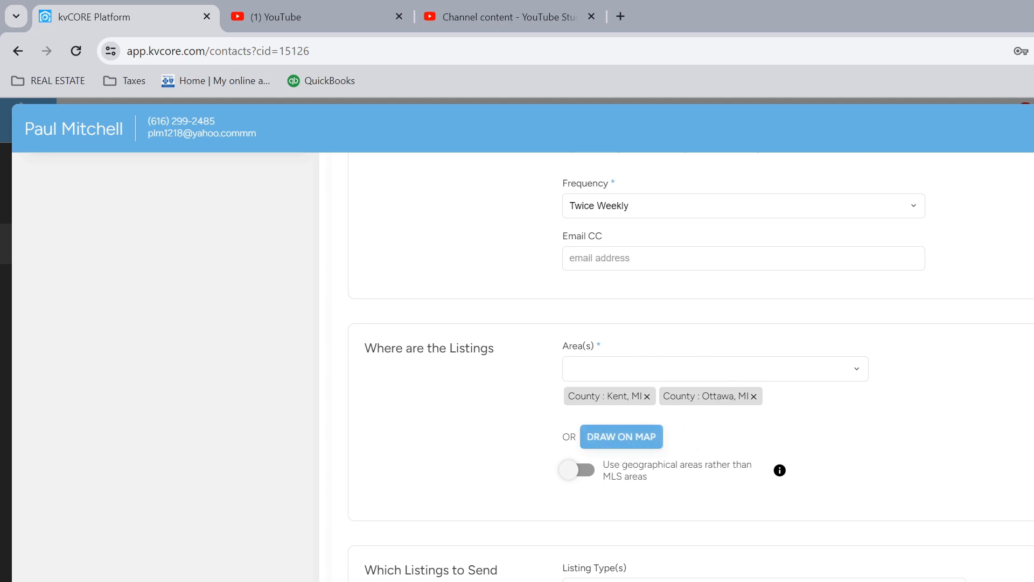
Draw a closed polygon search area on the map, running from Rockford past Sparta, Conklin, Coopersville, Allendale and Georgetown to Marne.
{"action": "left_click", "coordinate": [624, 441]}
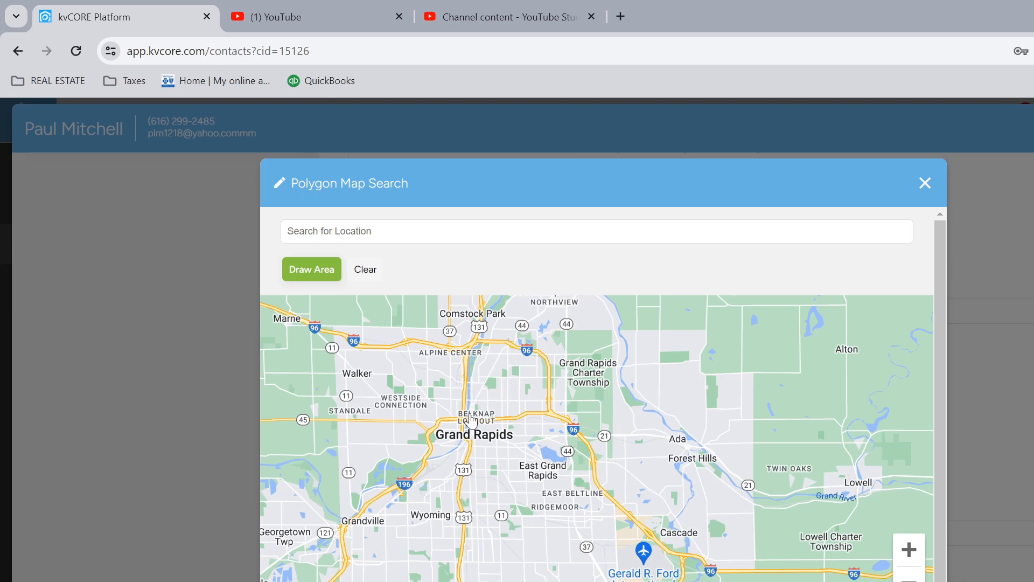
{"action": "left_click_drag", "start_coordinate": [437, 393], "coordinate": [771, 535]}
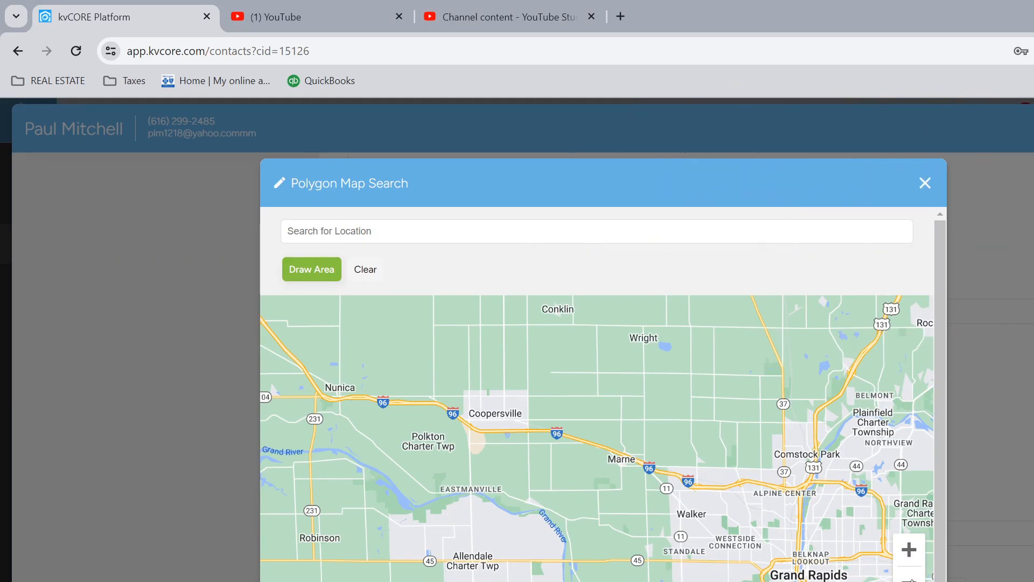
{"action": "left_click", "coordinate": [912, 580]}
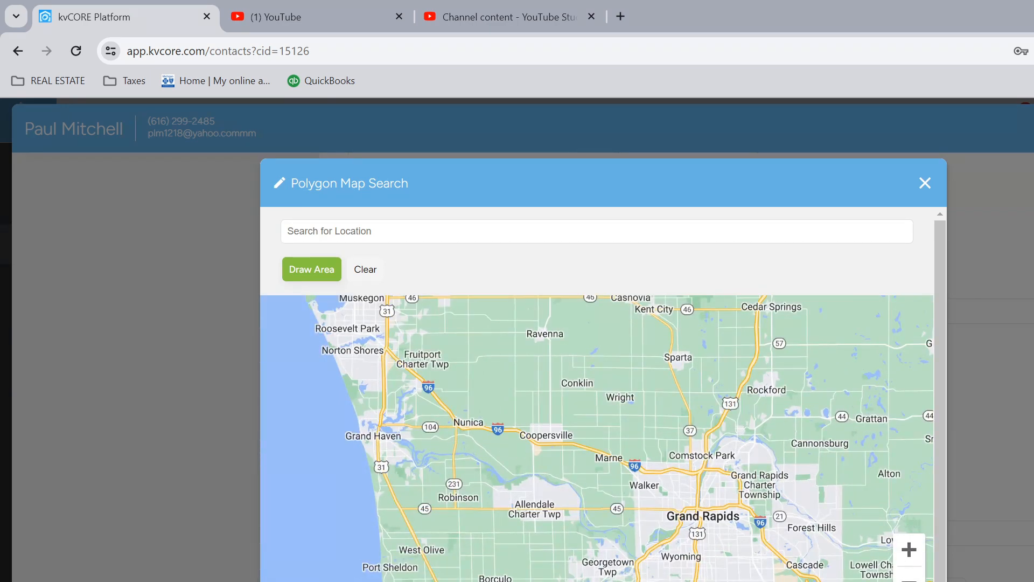
{"action": "left_click", "coordinate": [909, 548]}
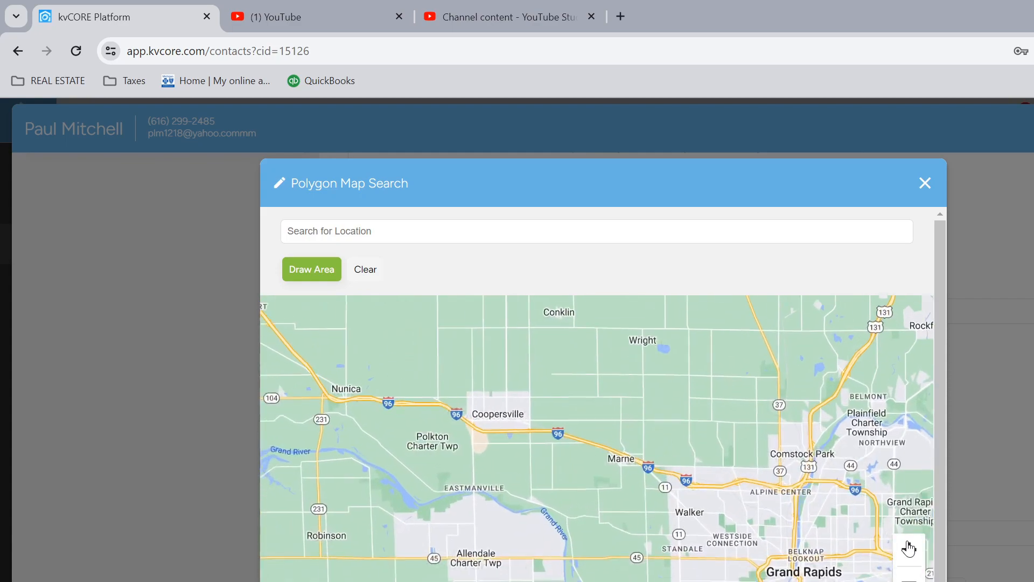
{"action": "left_click", "coordinate": [909, 579]}
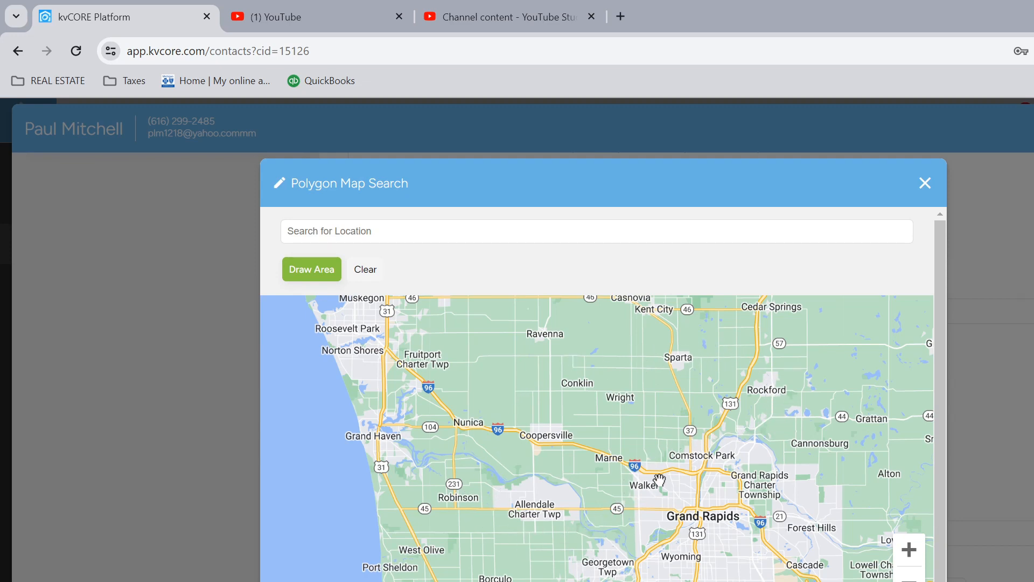
{"action": "left_click", "coordinate": [316, 275]}
{"action": "left_click", "coordinate": [749, 436]}
{"action": "left_click", "coordinate": [791, 393]}
{"action": "left_click", "coordinate": [772, 348]}
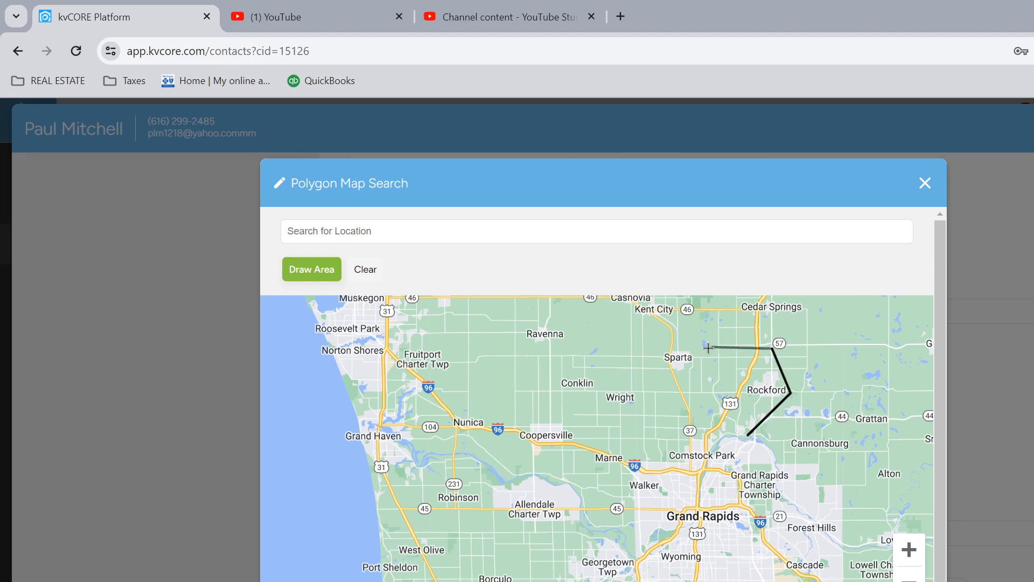
{"action": "left_click", "coordinate": [554, 388]}
{"action": "left_click", "coordinate": [525, 456]}
{"action": "left_click", "coordinate": [524, 513]}
{"action": "left_click", "coordinate": [563, 568]}
{"action": "left_click", "coordinate": [630, 554]}
{"action": "left_click", "coordinate": [635, 464]}
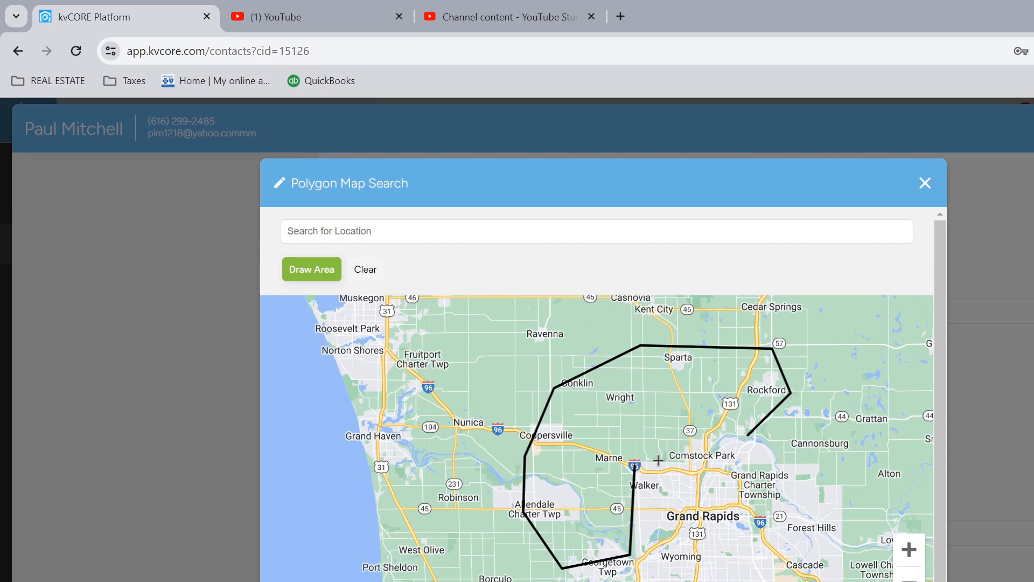
{"action": "left_click", "coordinate": [746, 435]}
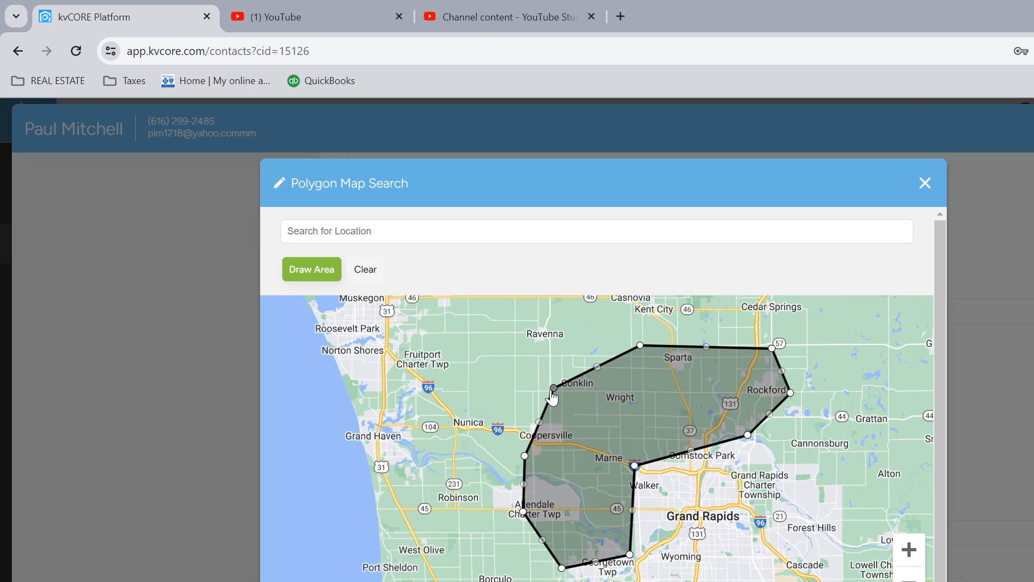
Pull the polygon's western corners inward near Wright and Coopersville, and use the shape as the alert's listing area.
{"action": "left_click_drag", "start_coordinate": [556, 390], "coordinate": [596, 415]}
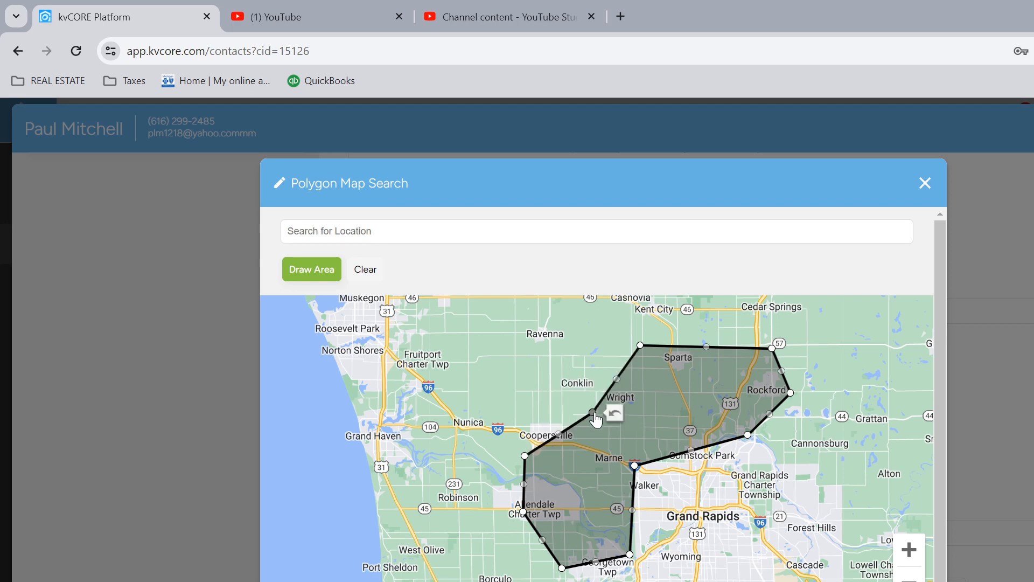
{"action": "left_click_drag", "start_coordinate": [525, 457], "coordinate": [555, 463]}
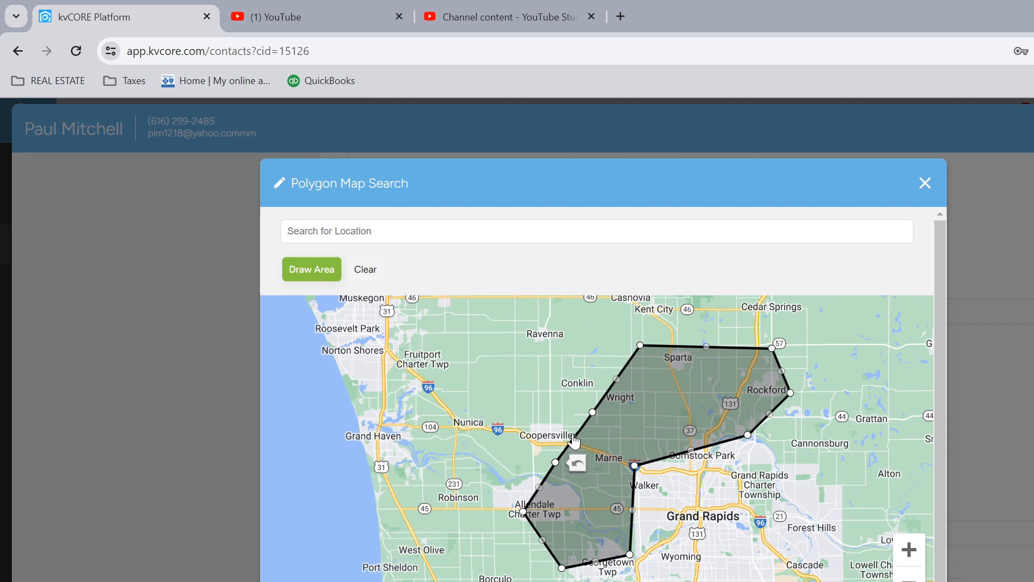
{"action": "mouse_move", "coordinate": [574, 437]}
{"action": "left_mouse_down"}
{"action": "mouse_move", "coordinate": [533, 429]}
{"action": "mouse_move", "coordinate": [566, 435]}
{"action": "left_mouse_up"}
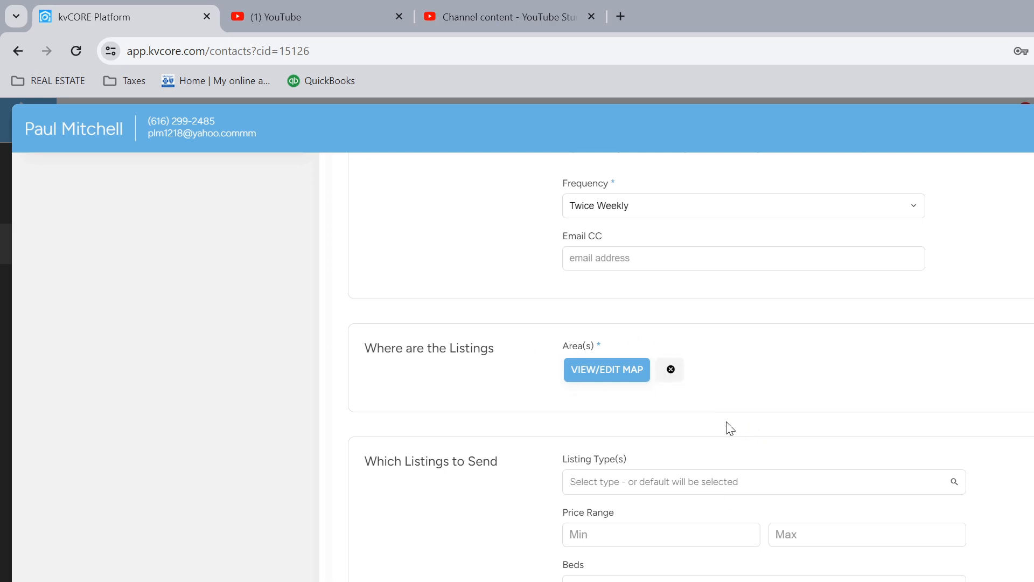
Limit the listings to send to the Single Family type with a maximum price of $450,000.
{"action": "scroll", "coordinate": [637, 504], "scroll_direction": "down", "scroll_amount": 3}
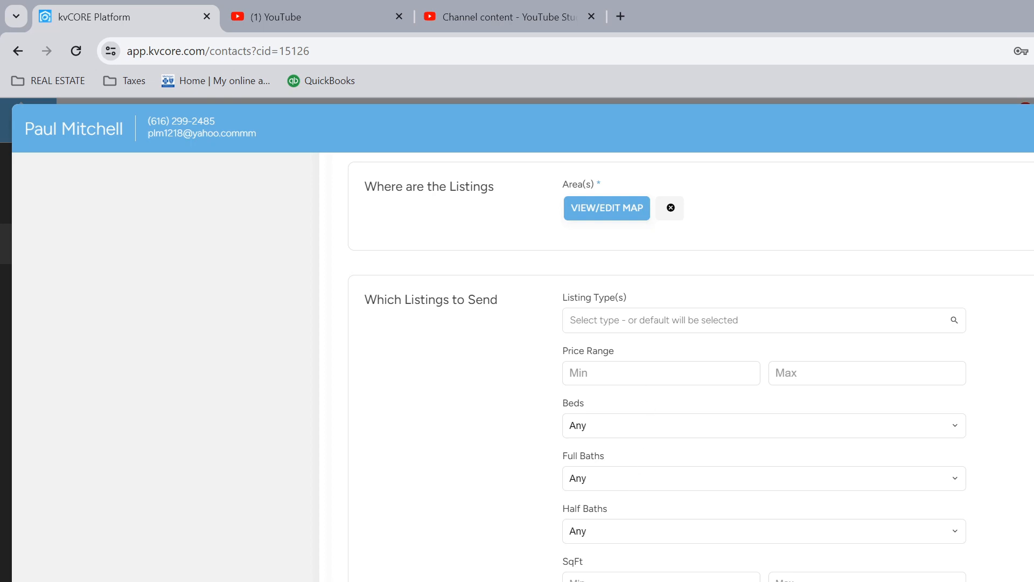
{"action": "left_click", "coordinate": [650, 320]}
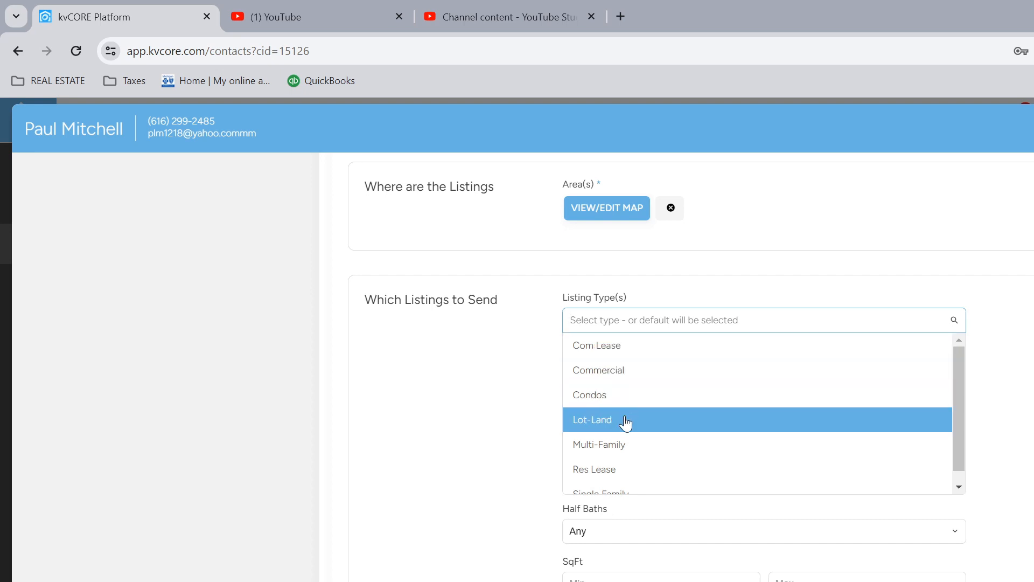
{"action": "scroll", "coordinate": [630, 456], "scroll_direction": "down", "scroll_amount": 1}
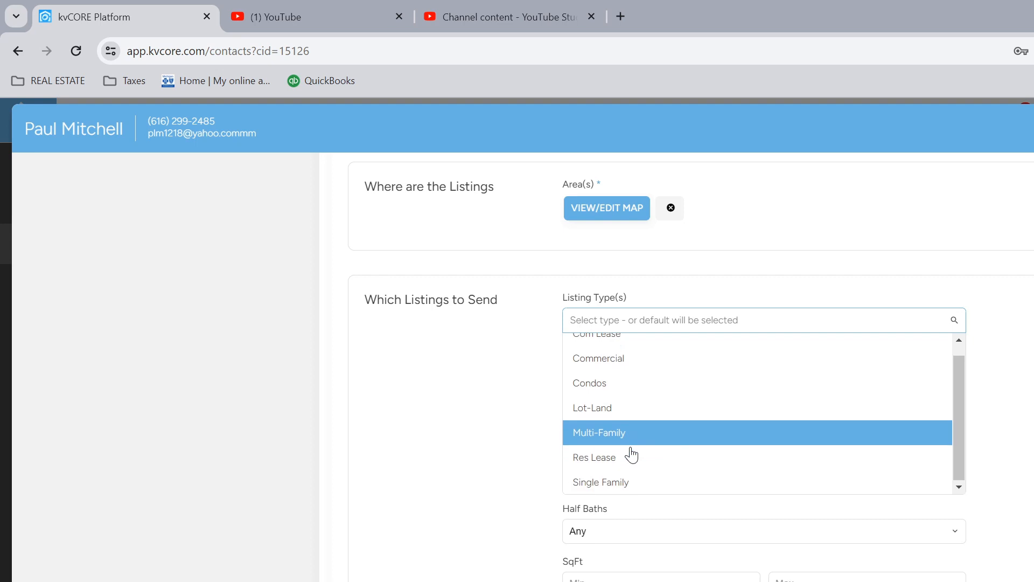
{"action": "left_click", "coordinate": [597, 488]}
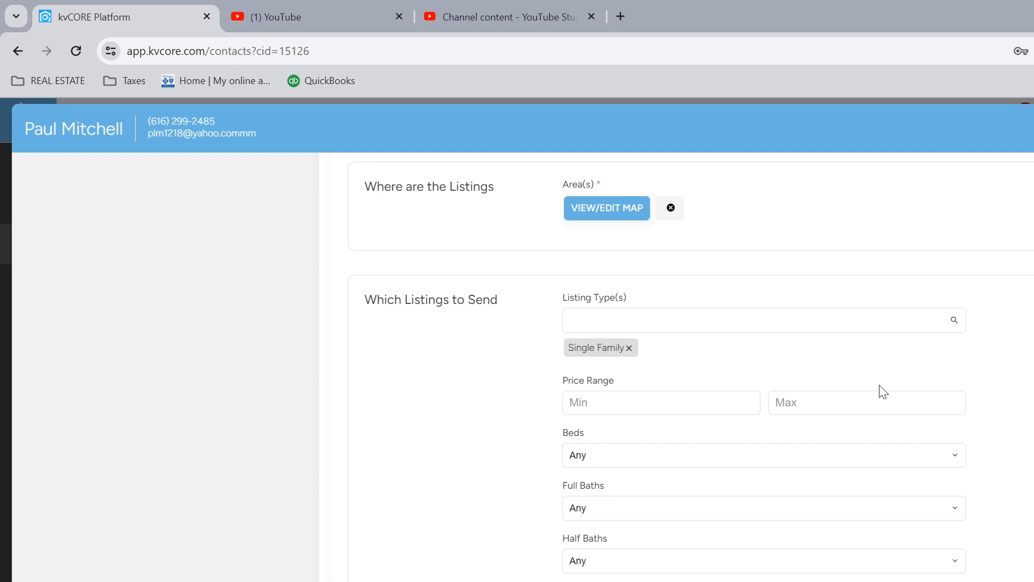
{"action": "left_click", "coordinate": [817, 403]}
{"action": "type", "text": "450000"}
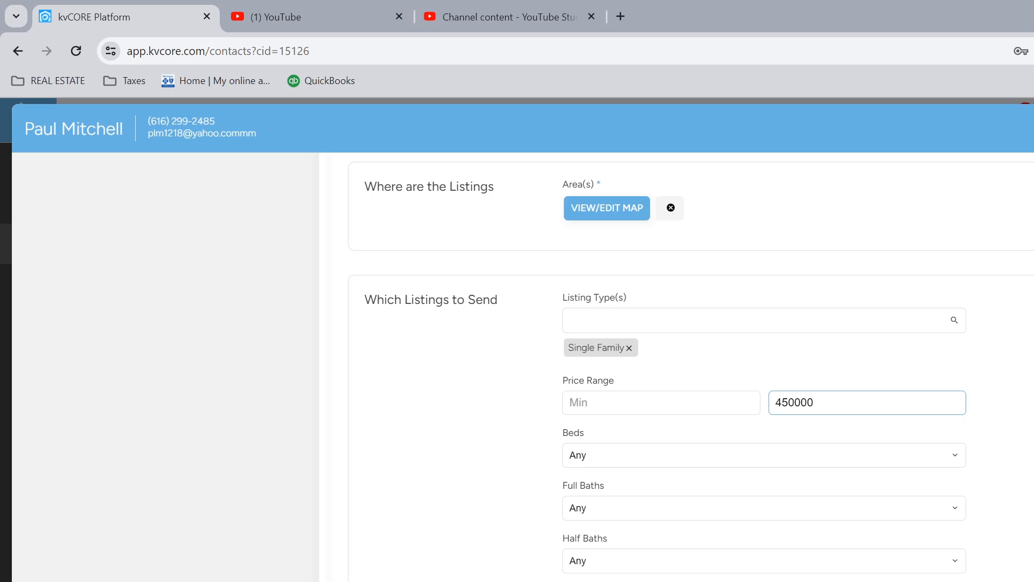
{"action": "key", "text": "Tab"}
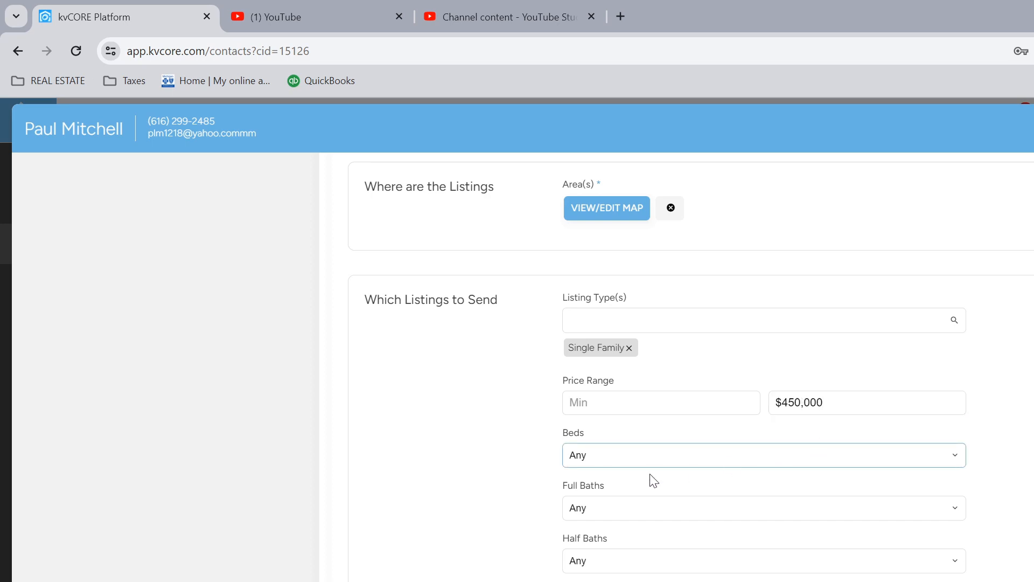
Require at least 3+ beds and 2+ full baths for the alert's listings, leaving half baths at Any.
{"action": "left_click", "coordinate": [632, 456]}
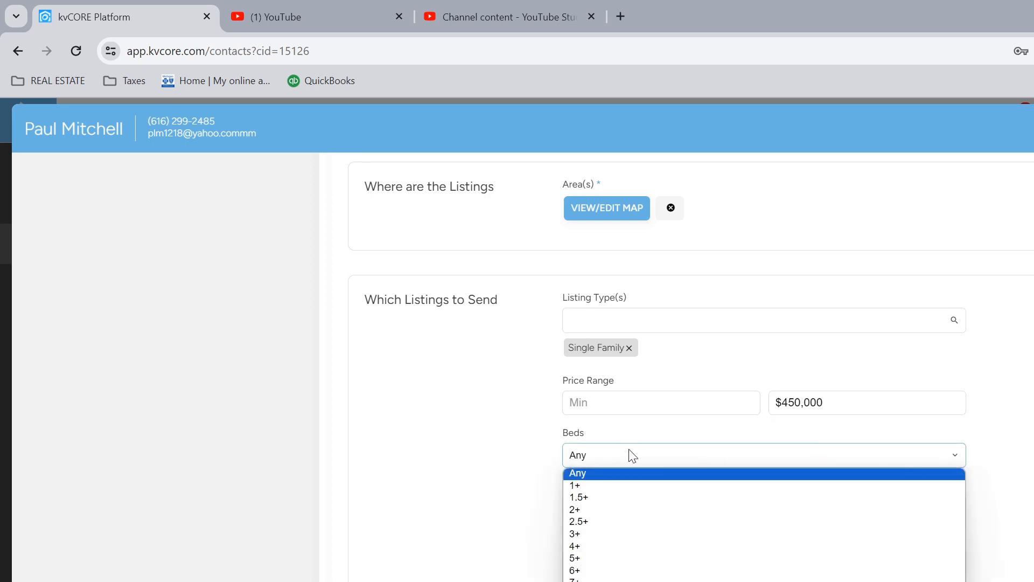
{"action": "left_click", "coordinate": [575, 535]}
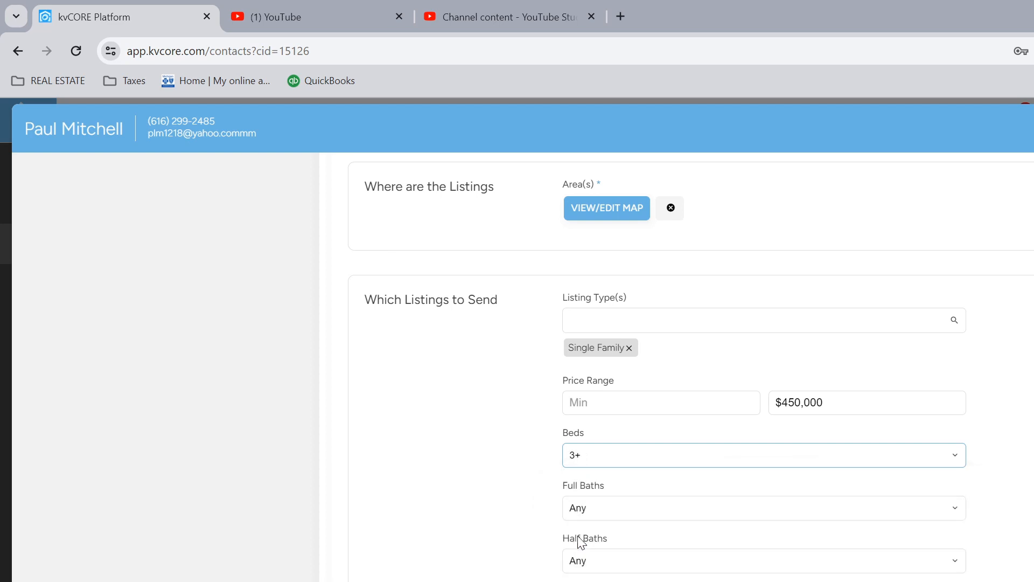
{"action": "left_click", "coordinate": [615, 507]}
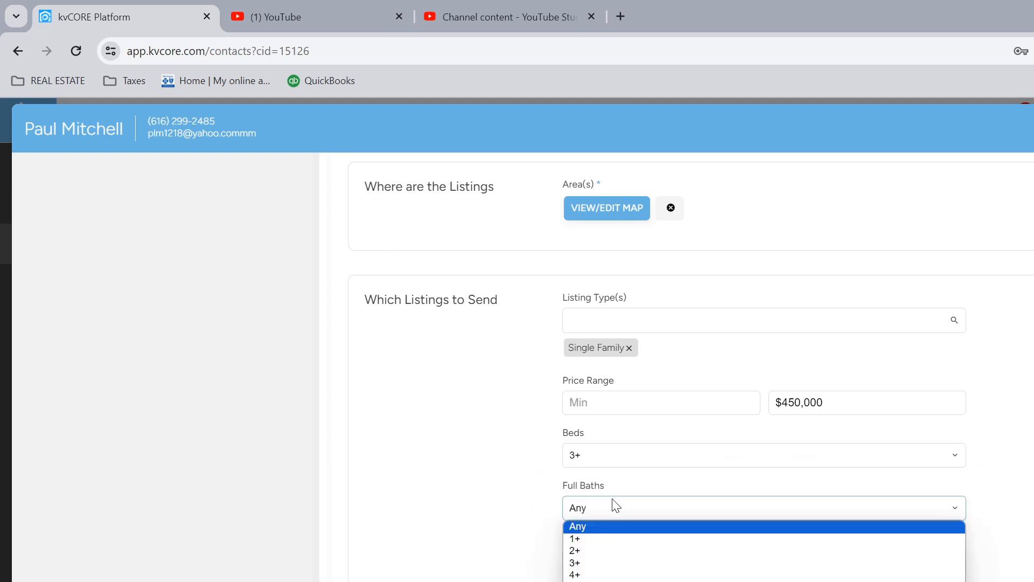
{"action": "left_click", "coordinate": [603, 551]}
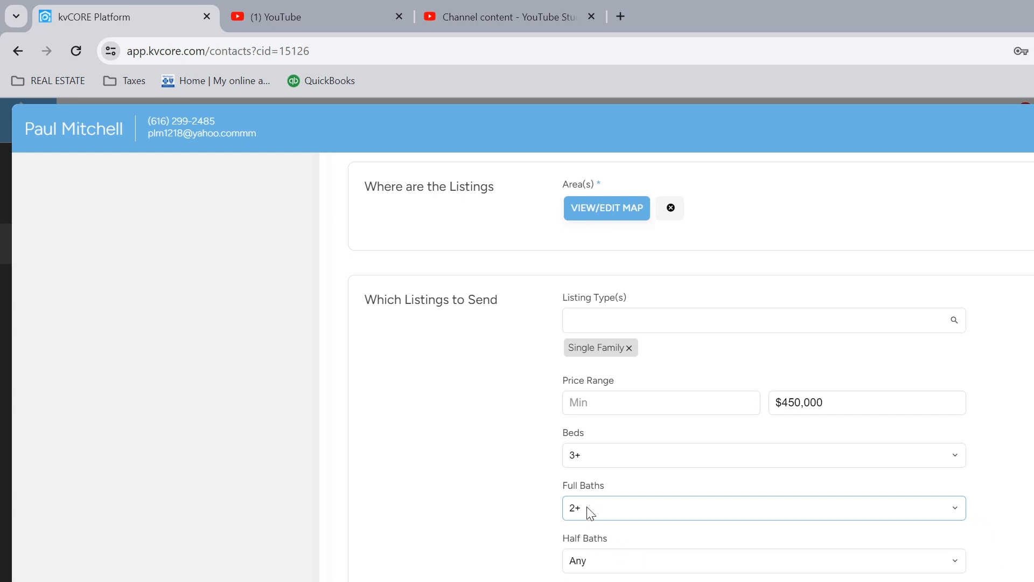
{"action": "left_click", "coordinate": [608, 560]}
{"action": "left_click", "coordinate": [509, 557]}
Add the 2+ Garage structural option to the alert's property amenities, and save the alert to view its results.
{"action": "scroll", "coordinate": [512, 556], "scroll_direction": "down", "scroll_amount": 6}
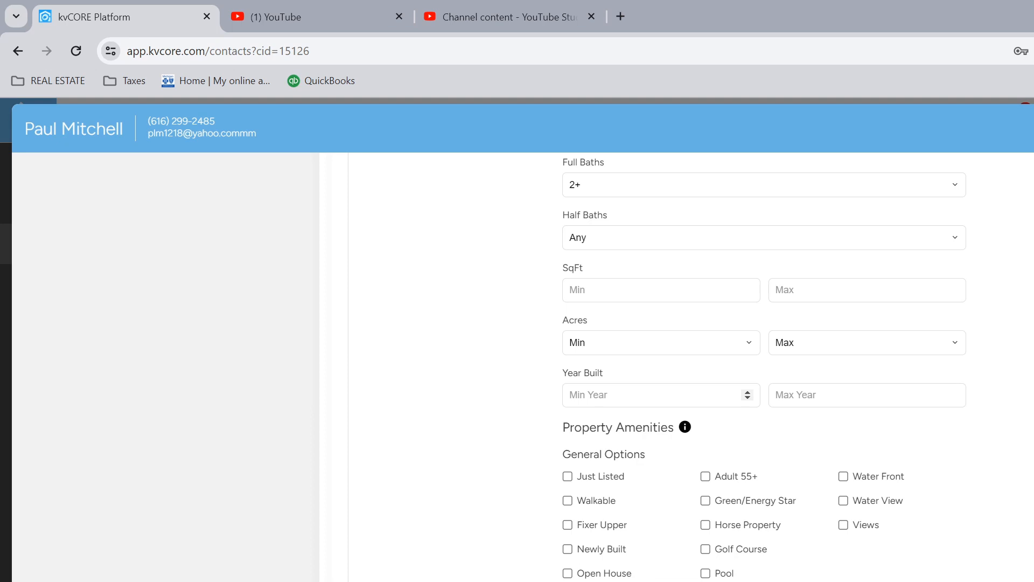
{"action": "scroll", "coordinate": [672, 409], "scroll_direction": "down", "scroll_amount": 3}
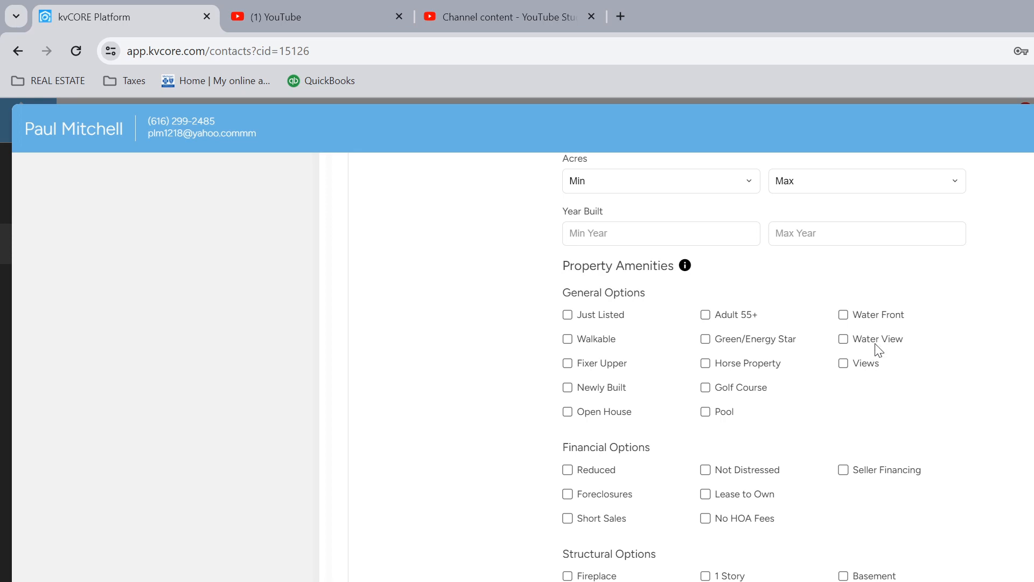
{"action": "scroll", "coordinate": [877, 349], "scroll_direction": "down", "scroll_amount": 3}
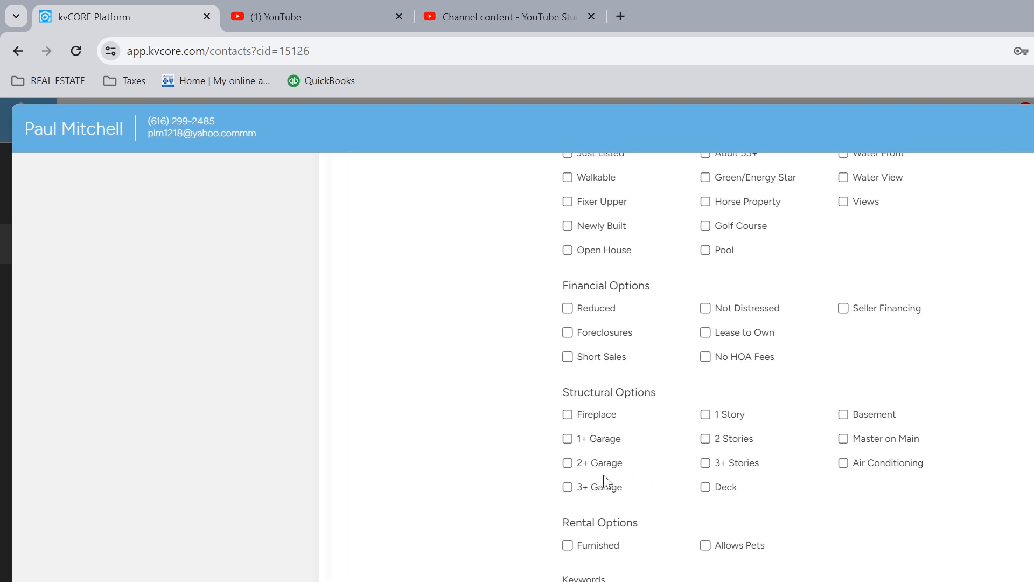
{"action": "left_click", "coordinate": [566, 462]}
{"action": "scroll", "coordinate": [711, 474], "scroll_direction": "down", "scroll_amount": 1}
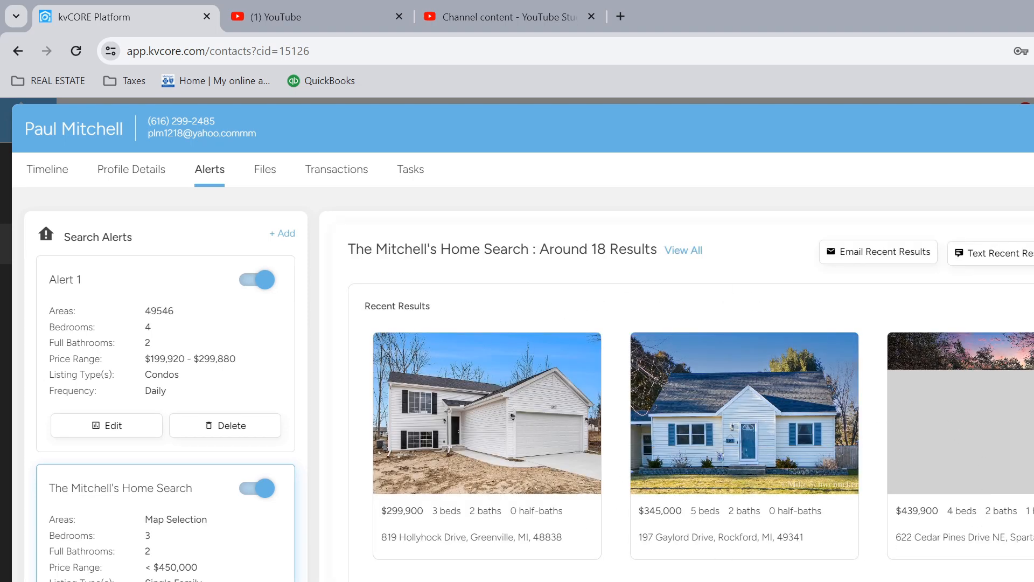
Review the saved alert's summary, and open the $345,000 Rockford home from its recent results in a new tab to examine the listing overview.
{"action": "scroll", "coordinate": [919, 449], "scroll_direction": "down", "scroll_amount": 3}
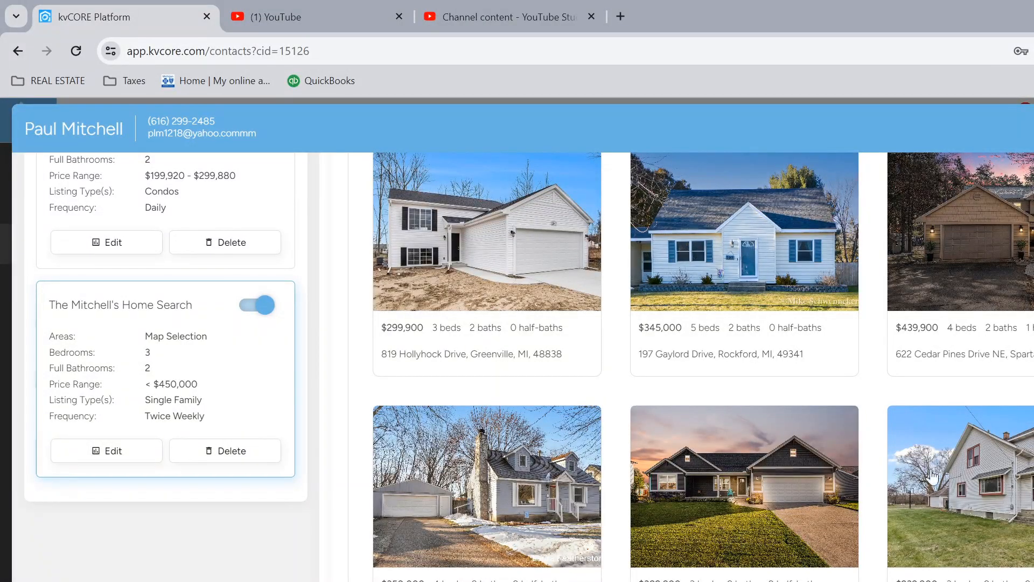
{"action": "scroll", "coordinate": [924, 474], "scroll_direction": "up", "scroll_amount": 3}
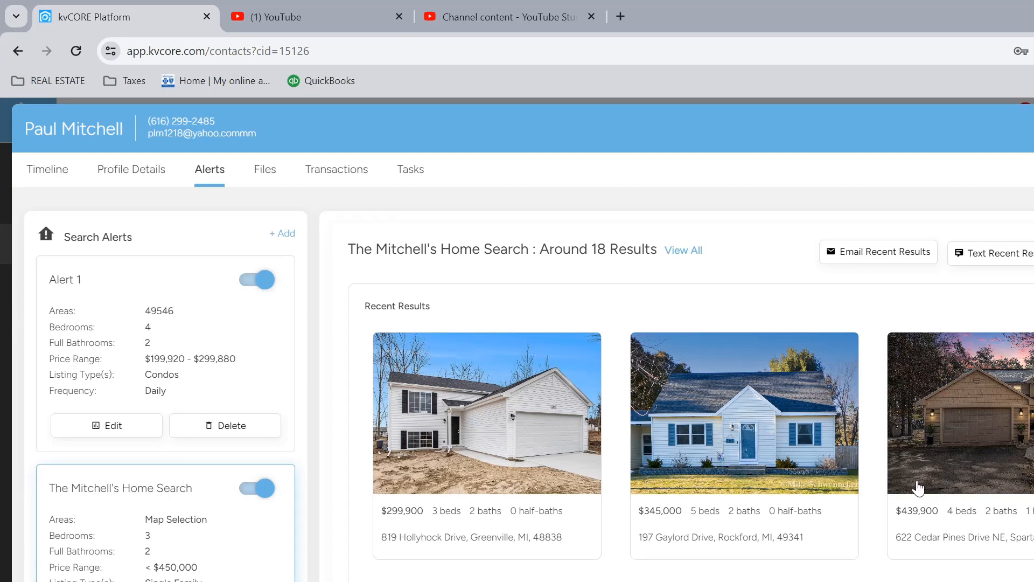
{"action": "right_click", "coordinate": [732, 455]}
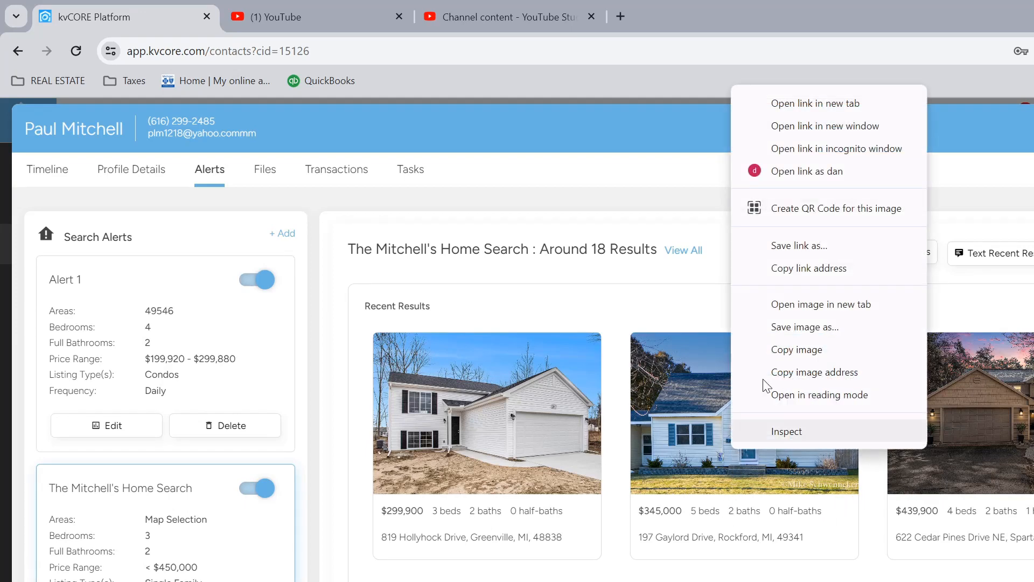
{"action": "left_click", "coordinate": [813, 104]}
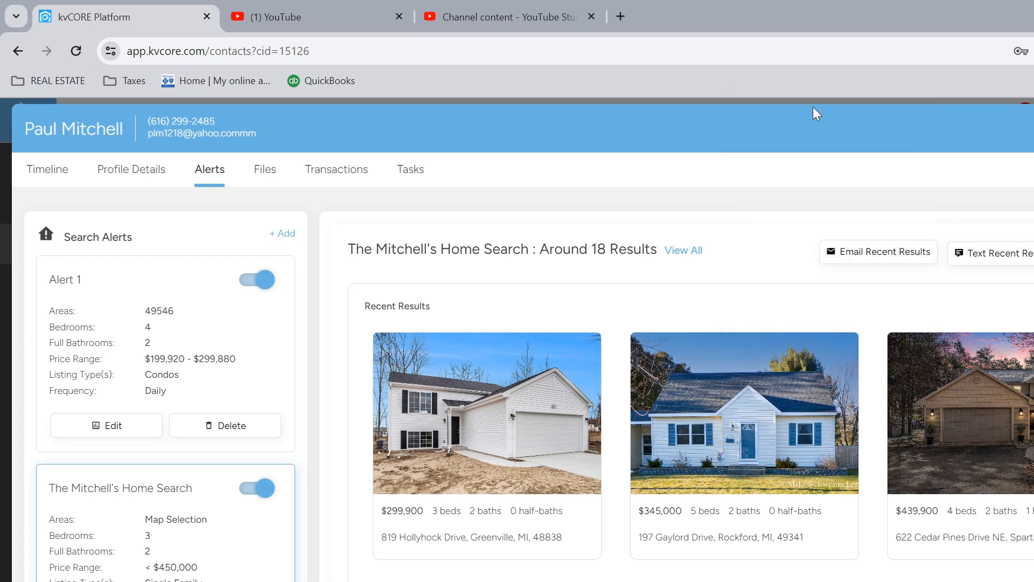
{"action": "left_click", "coordinate": [319, 13]}
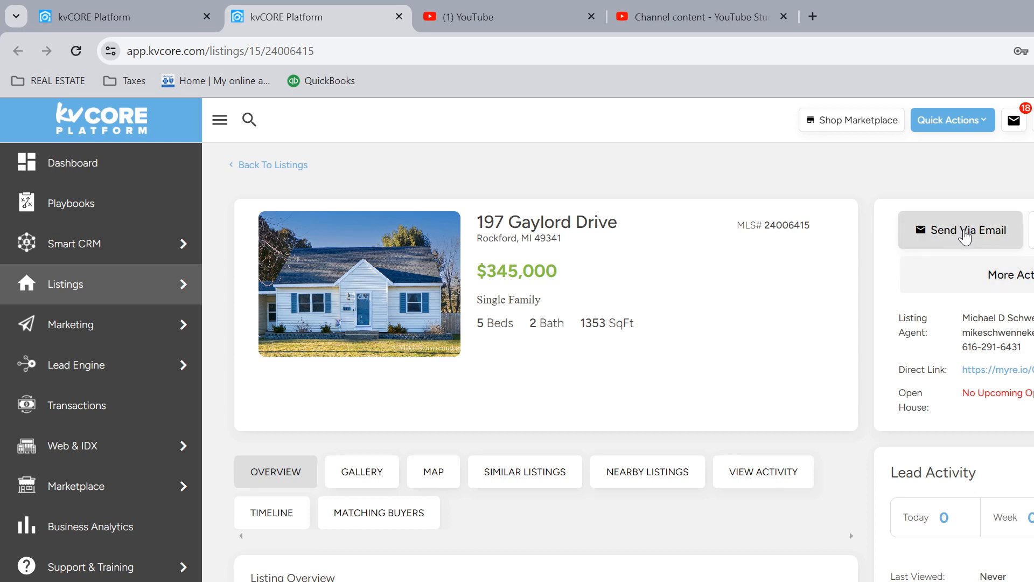
{"action": "scroll", "coordinate": [652, 458], "scroll_direction": "down", "scroll_amount": 4}
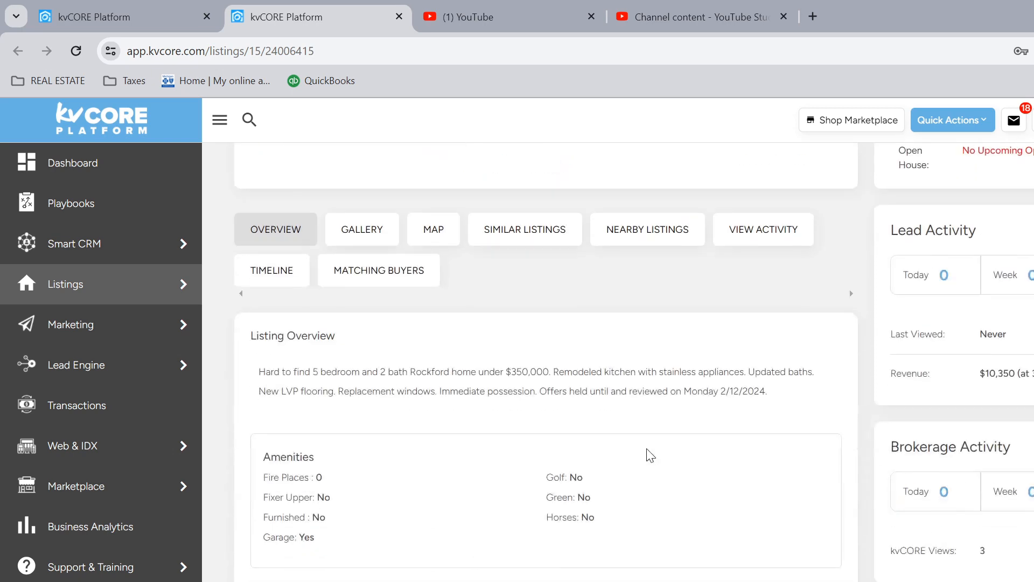
{"action": "scroll", "coordinate": [535, 383], "scroll_direction": "up", "scroll_amount": 4}
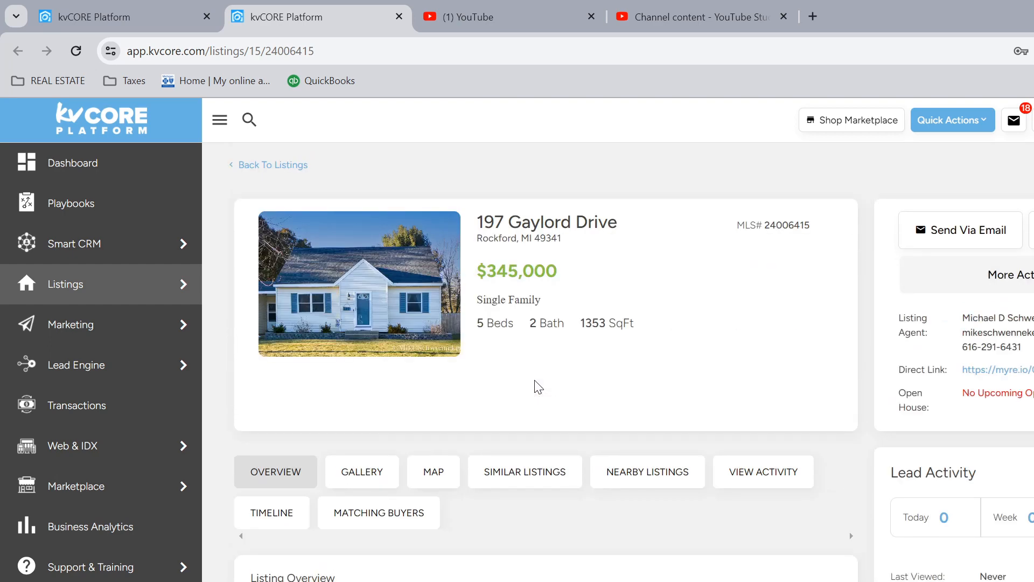
{"action": "mouse_move", "coordinate": [79, 288]}
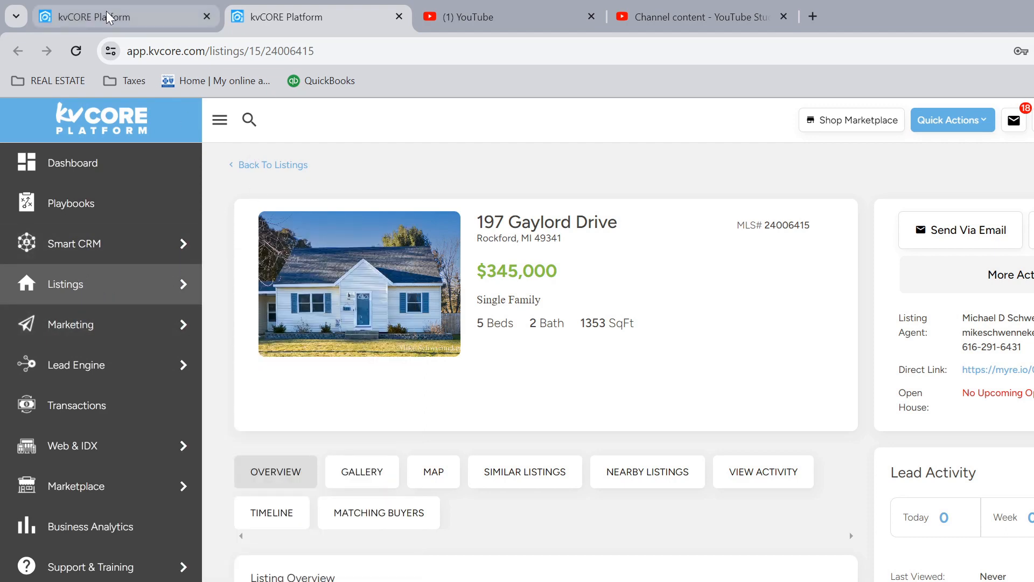
Return to the contact's alerts, open the new map-based alert for editing, and review its delivery settings and listing criteria.
{"action": "left_click", "coordinate": [106, 14]}
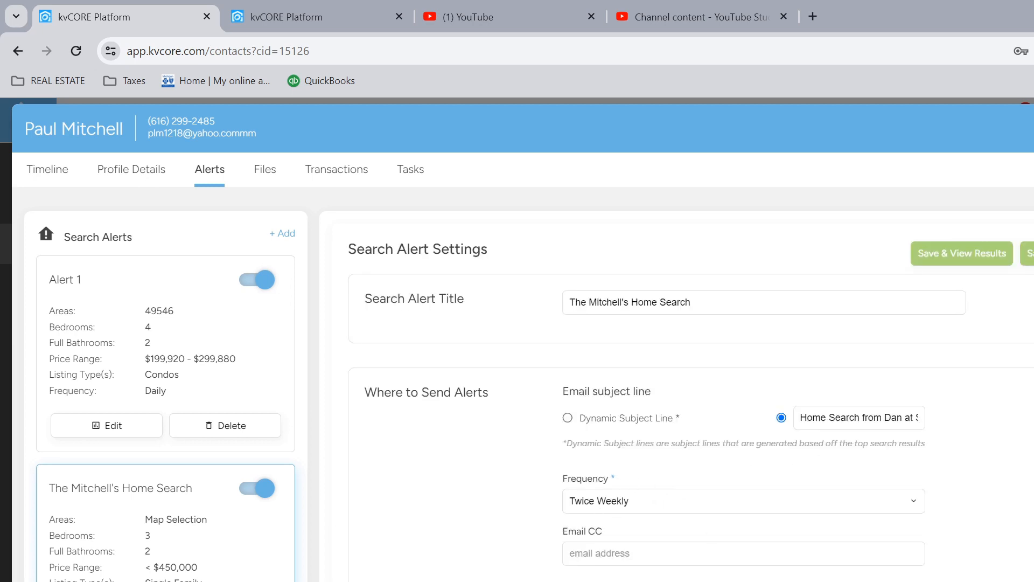
{"action": "scroll", "coordinate": [574, 512], "scroll_direction": "down", "scroll_amount": 5}
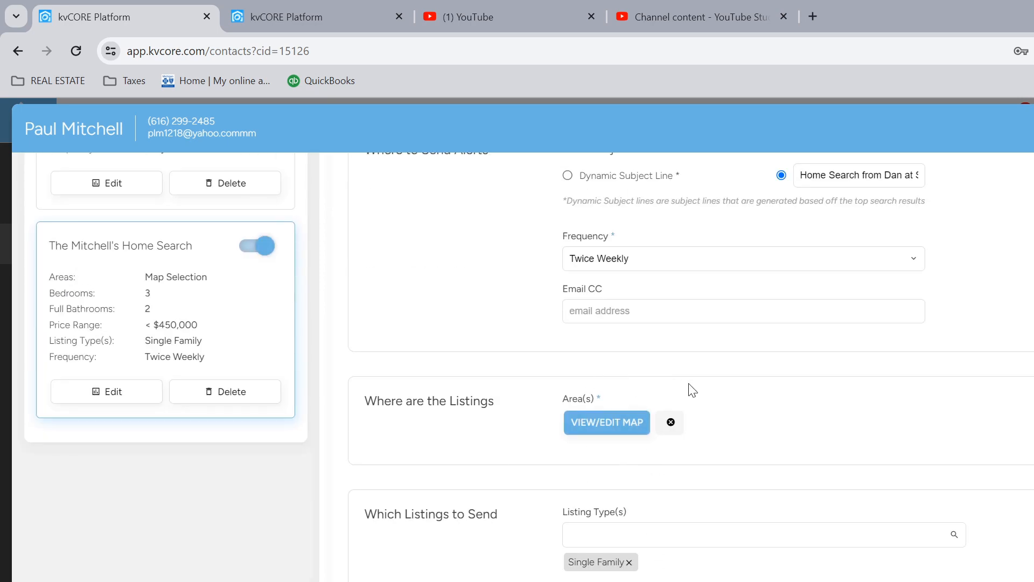
{"action": "scroll", "coordinate": [693, 389], "scroll_direction": "down", "scroll_amount": 5}
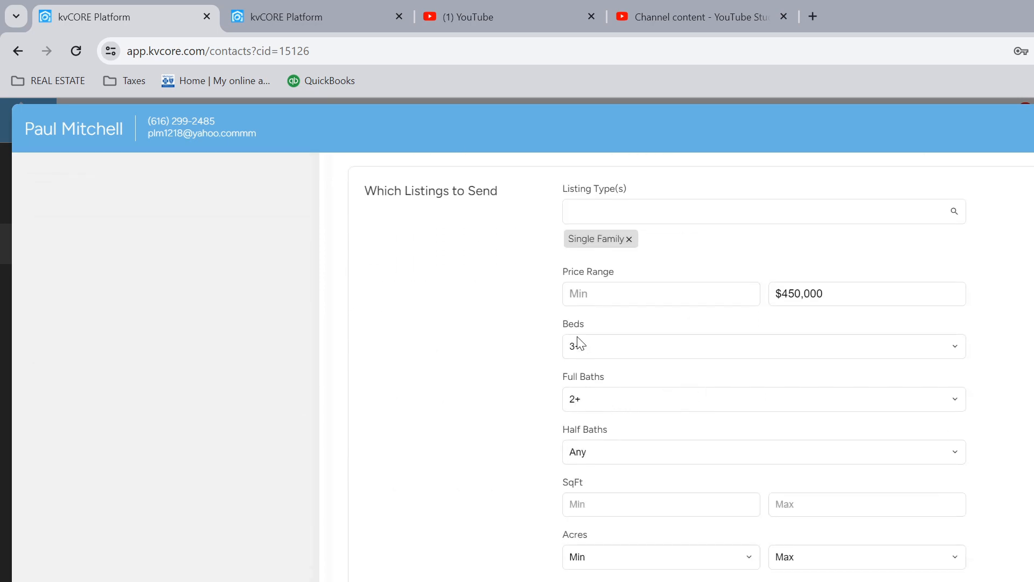
{"action": "scroll", "coordinate": [645, 383], "scroll_direction": "down", "scroll_amount": 7}
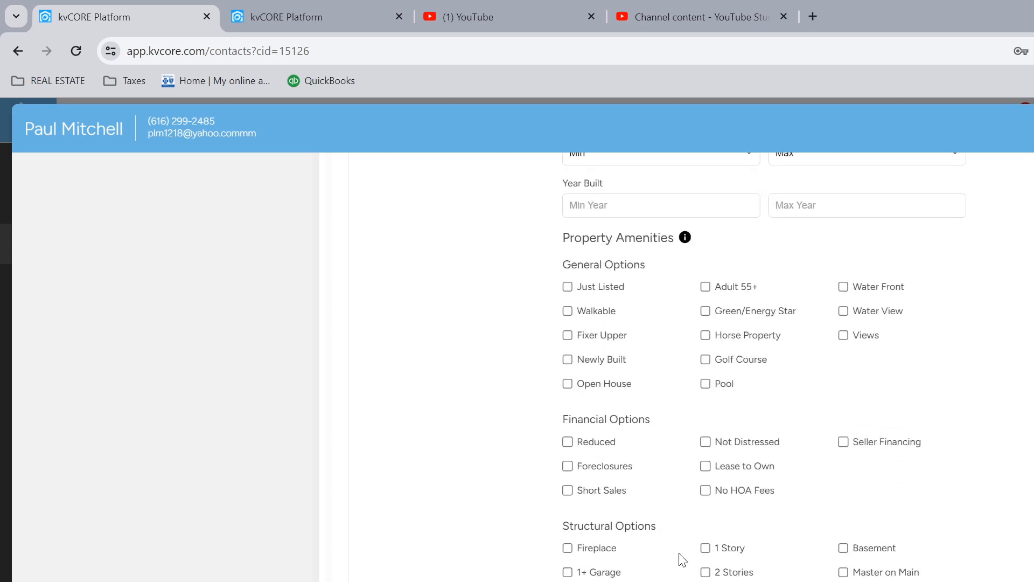
{"action": "scroll", "coordinate": [683, 560], "scroll_direction": "up", "scroll_amount": 15}
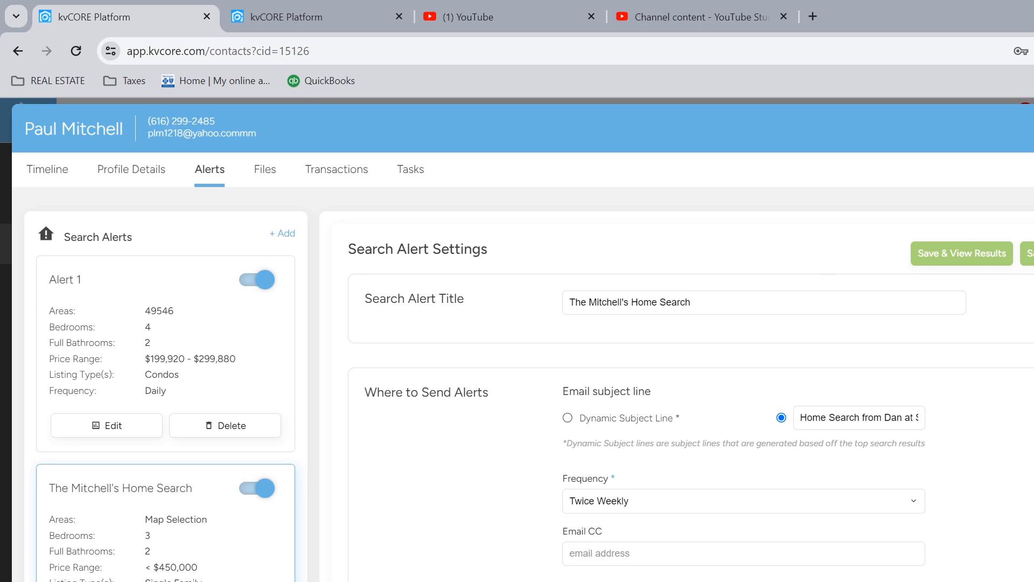
Close the contact's record and go to the dashboard to look over the objectives, playbooks and recent lead activity.
{"action": "left_click", "coordinate": [1032, 128]}
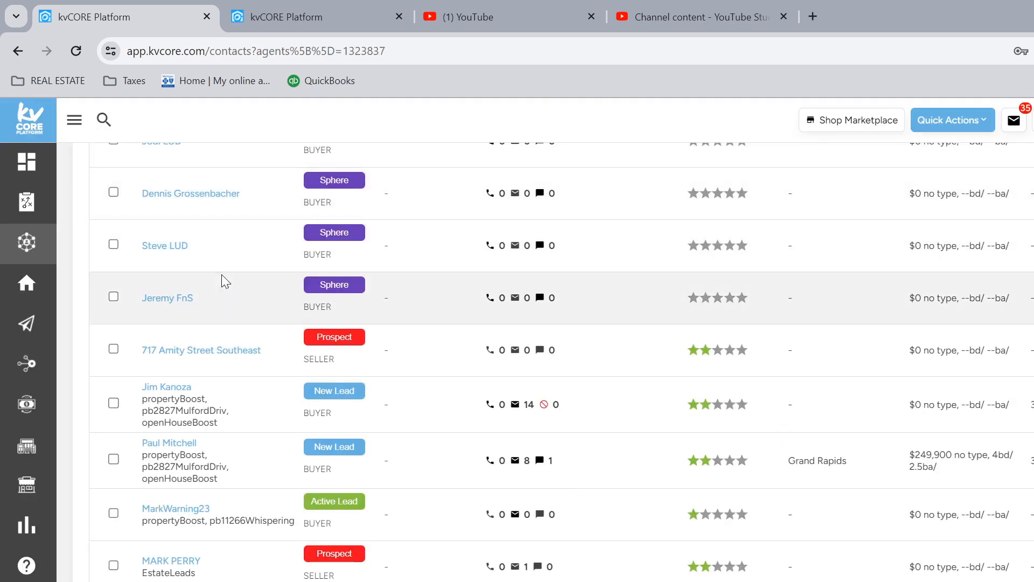
{"action": "left_click", "coordinate": [25, 118]}
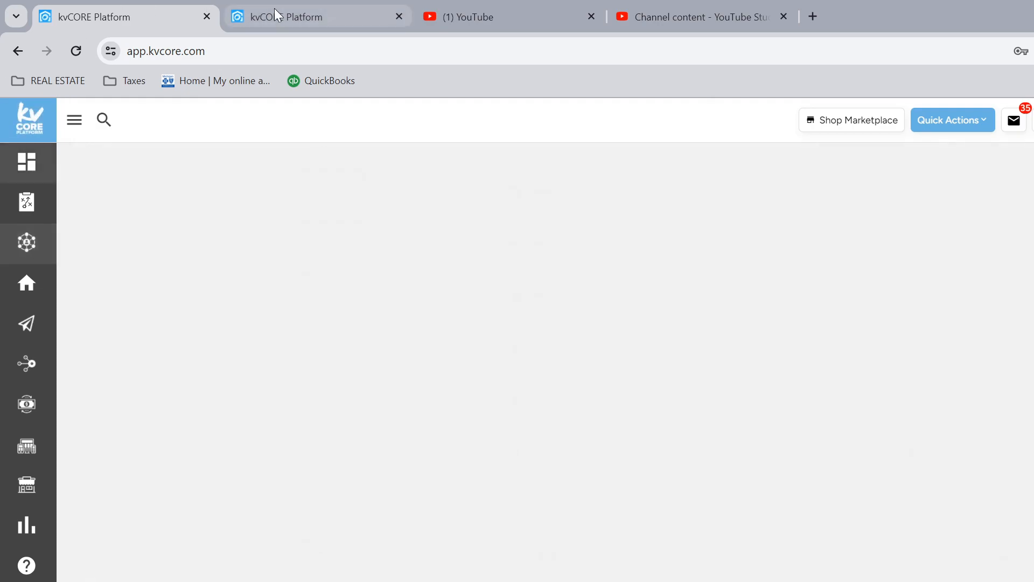
{"action": "scroll", "coordinate": [278, 256], "scroll_direction": "up", "scroll_amount": 4}
{"action": "scroll", "coordinate": [278, 256], "scroll_direction": "down", "scroll_amount": 8}
{"action": "scroll", "coordinate": [301, 267], "scroll_direction": "up", "scroll_amount": 6}
{"action": "scroll", "coordinate": [512, 425], "scroll_direction": "down", "scroll_amount": 4}
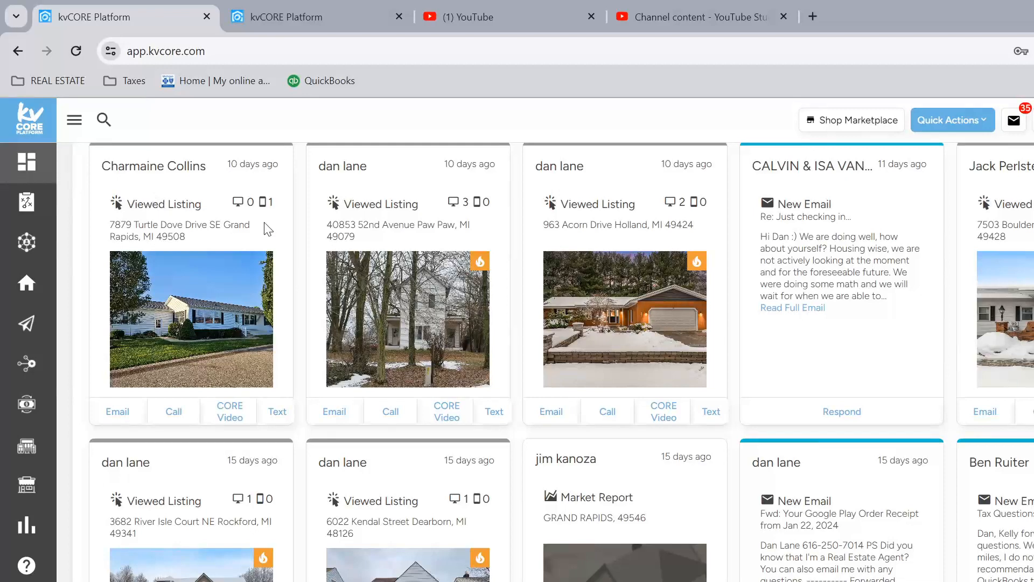
{"action": "scroll", "coordinate": [641, 467], "scroll_direction": "up", "scroll_amount": 5}
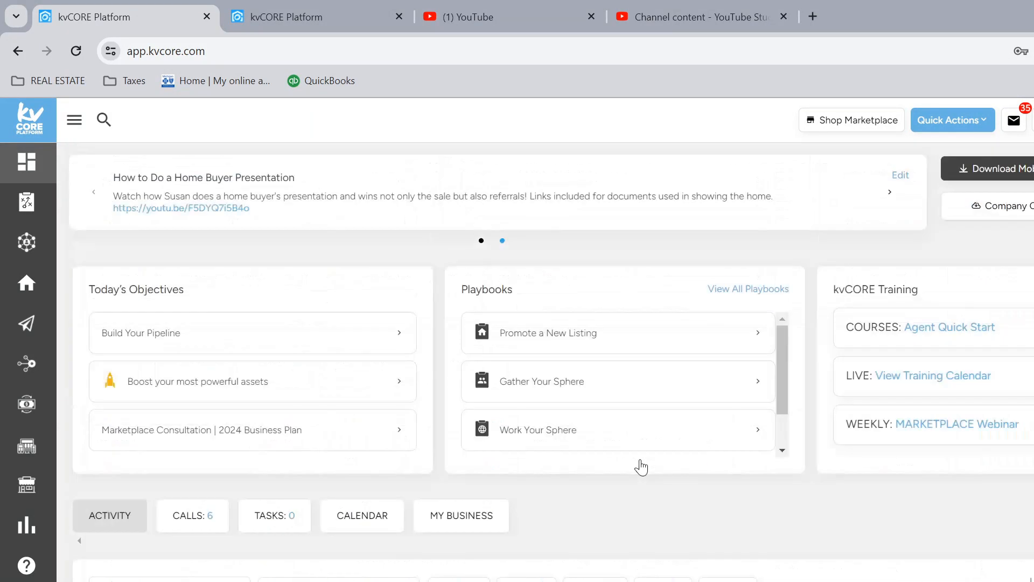